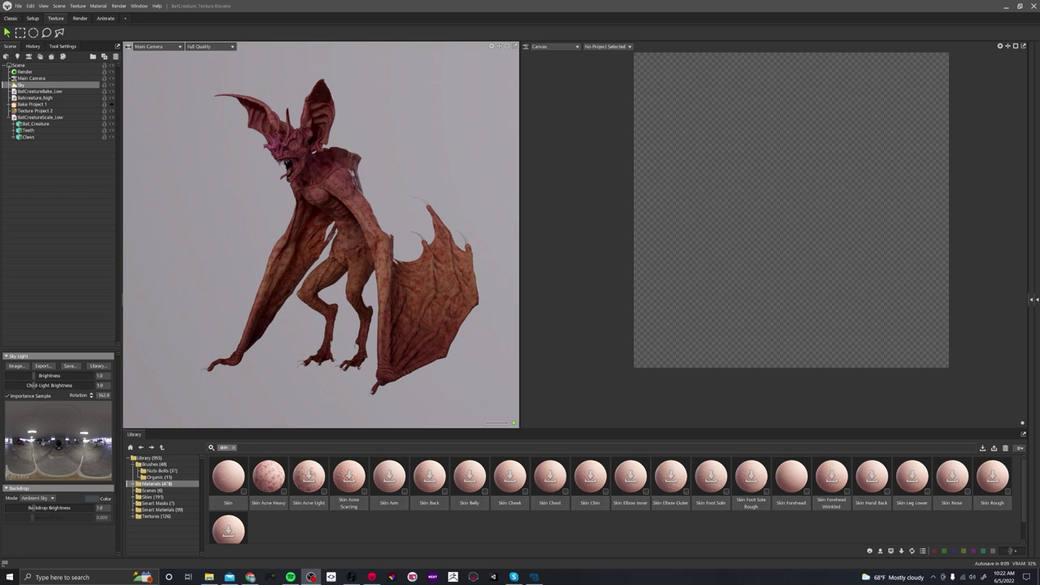
# Switch the viewport Backdrop Mode to a plain solid Color.
pyautogui.click(28, 79)
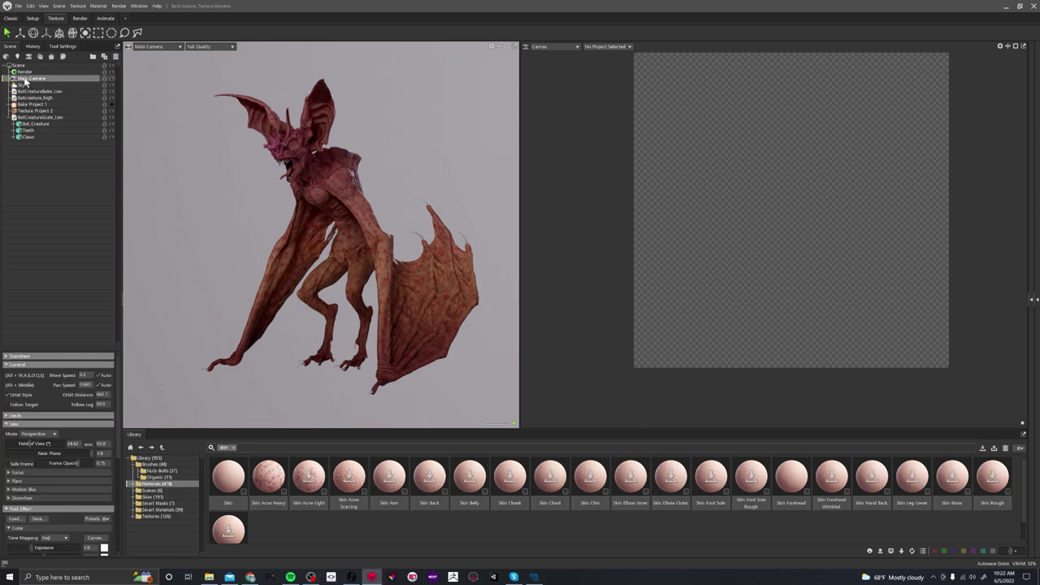
pyautogui.click(28, 85)
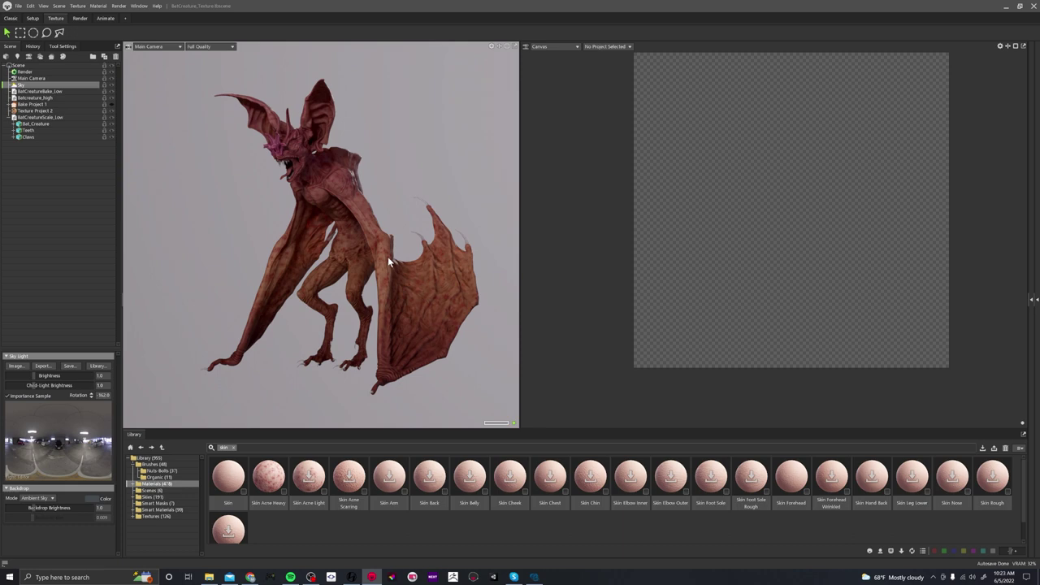
pyautogui.click(41, 499)
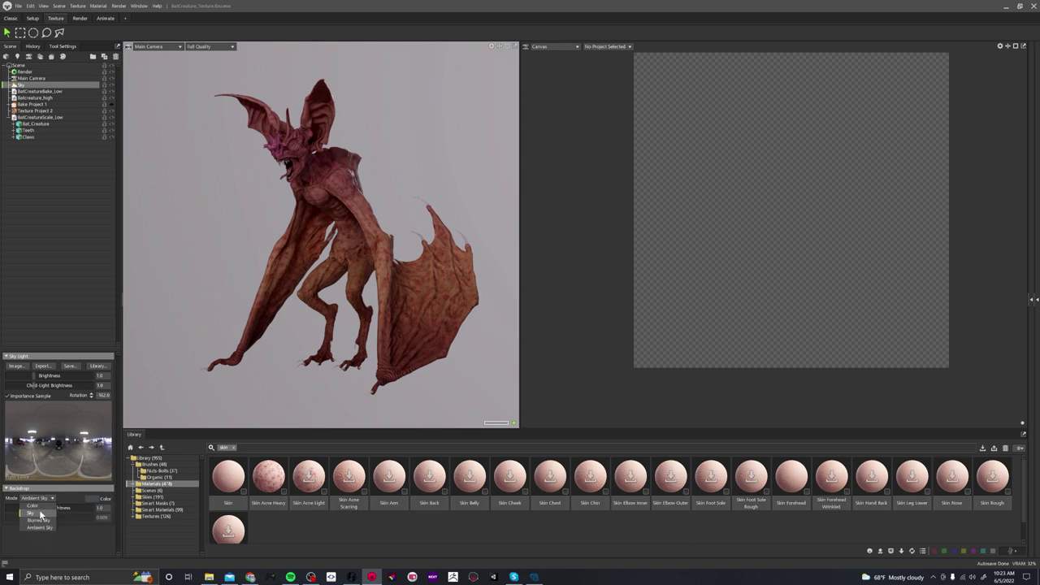
pyautogui.click(37, 508)
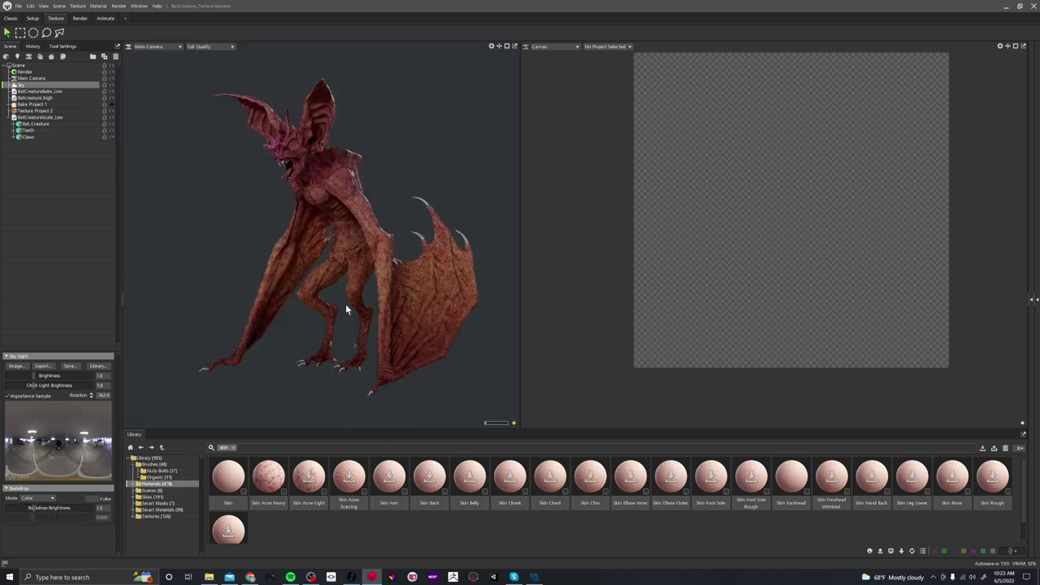
# Make the backdrop colour near-black and rotate the sky lighting slightly around the creature.
pyautogui.click(96, 503)
pyautogui.click(432, 312)
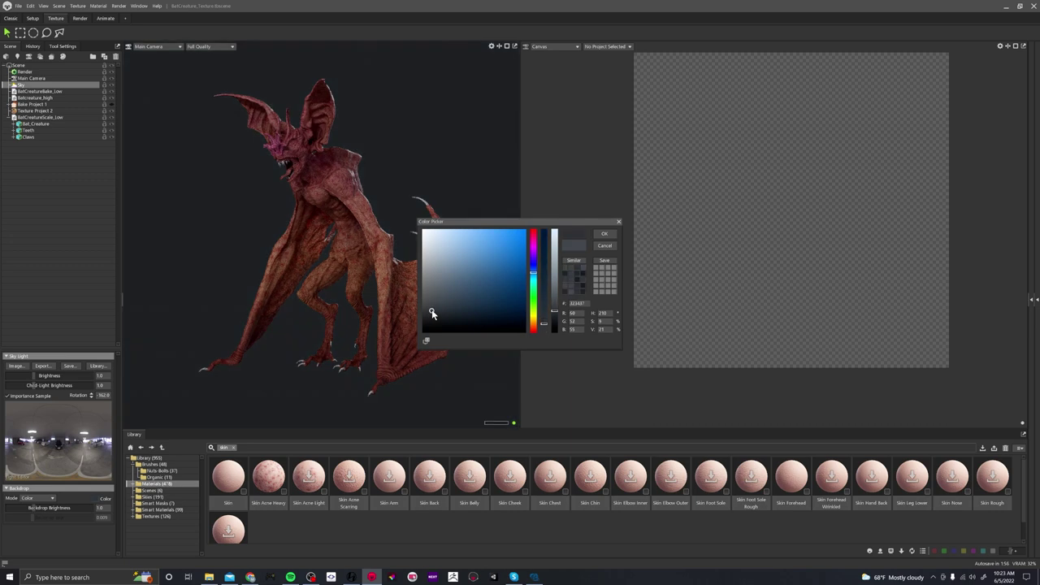
pyautogui.moveTo(431, 312)
pyautogui.mouseDown()
pyautogui.moveTo(460, 311)
pyautogui.moveTo(431, 317)
pyautogui.mouseUp()
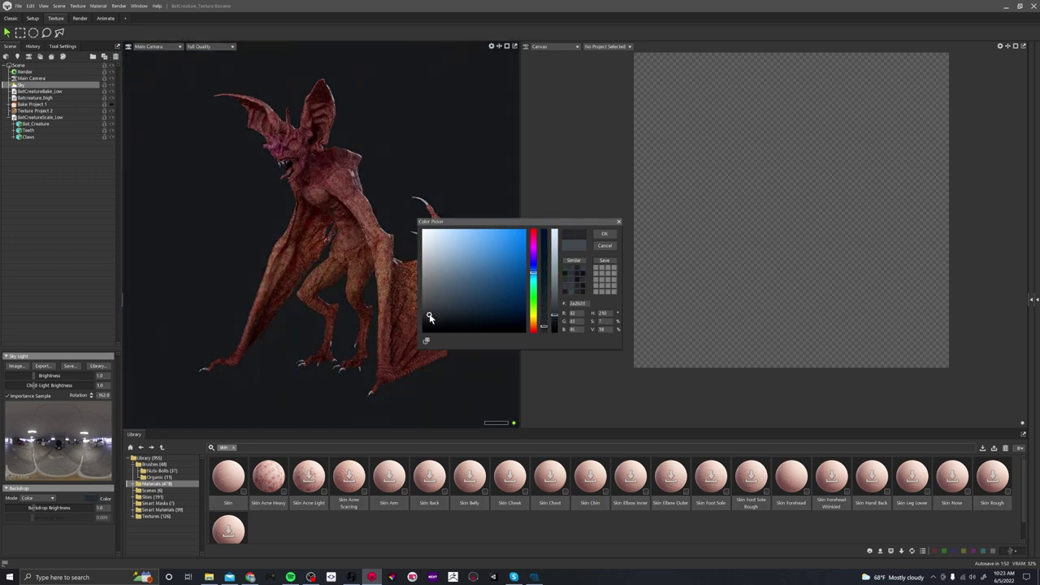
pyautogui.click(605, 234)
pyautogui.moveTo(366, 184)
pyautogui.keyDown('ctrl'); pyautogui.mouseDown()
pyautogui.moveTo(397, 190)
pyautogui.moveTo(364, 174)
pyautogui.mouseUp(); pyautogui.keyUp('ctrl')
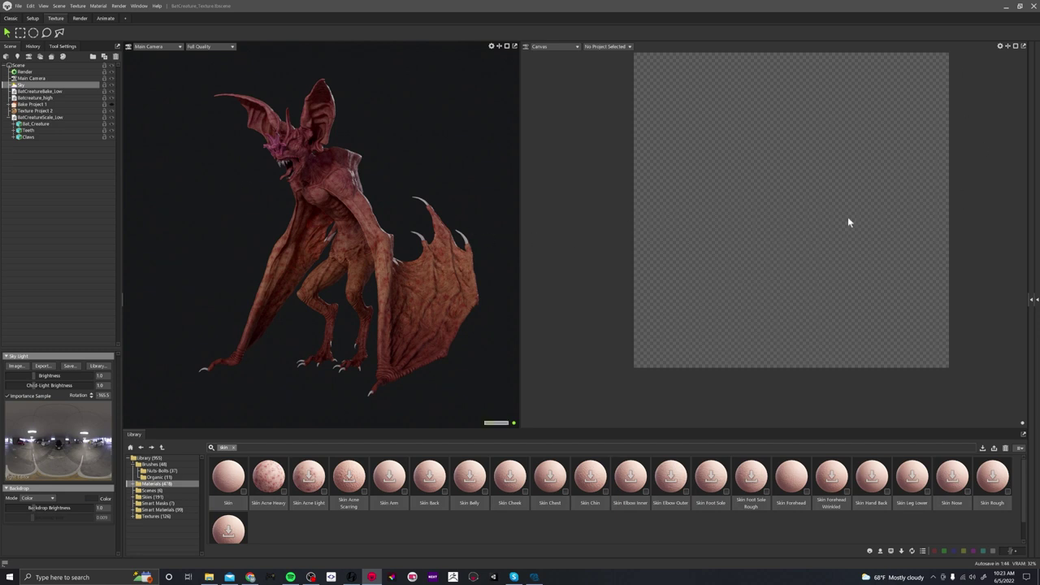
# Expand the right-side layer panels, try the Classic and Setup layouts, then return to Texture.
pyautogui.click(1032, 301)
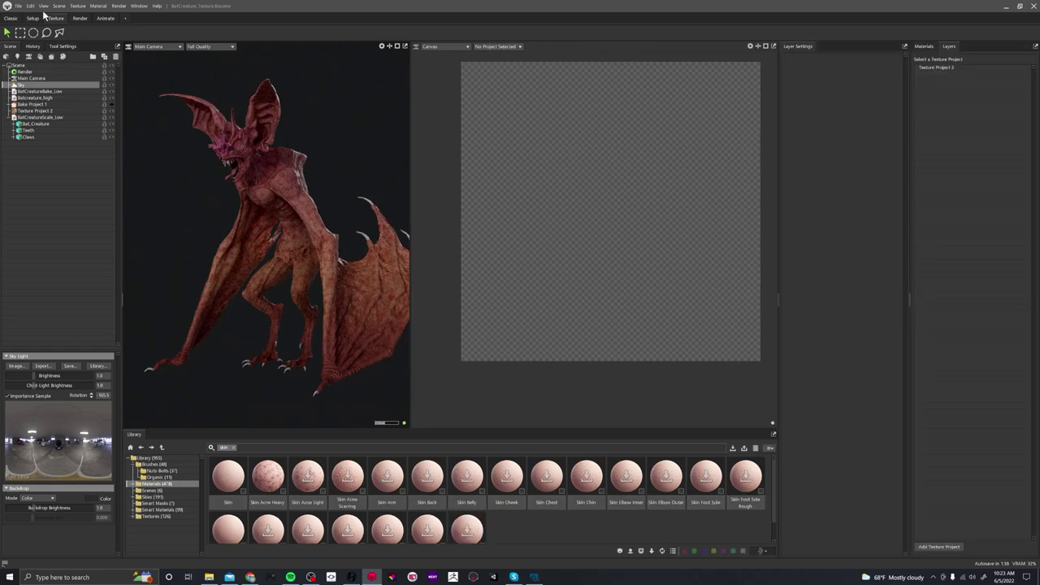
pyautogui.click(10, 18)
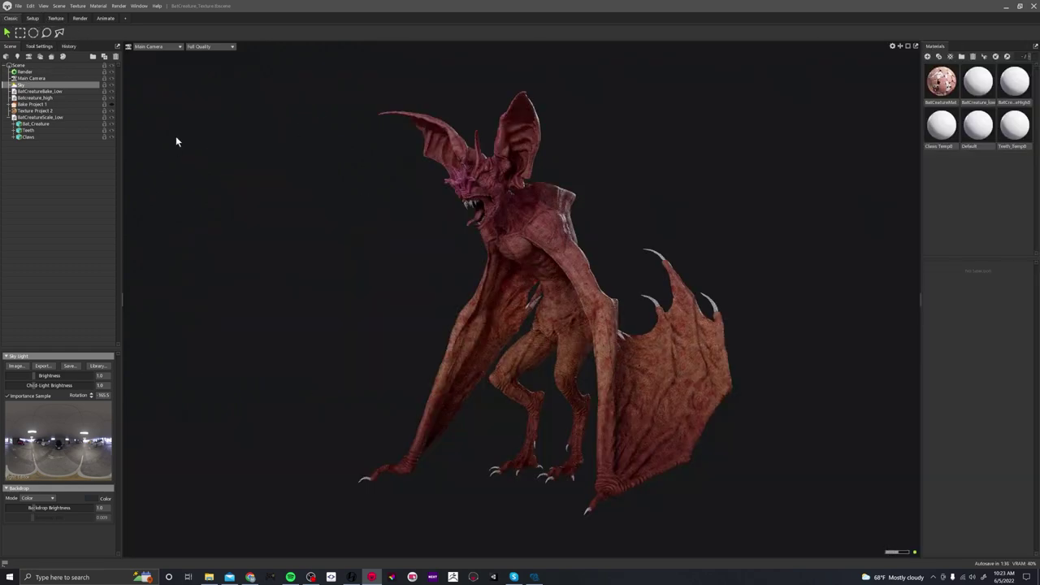
pyautogui.click(33, 18)
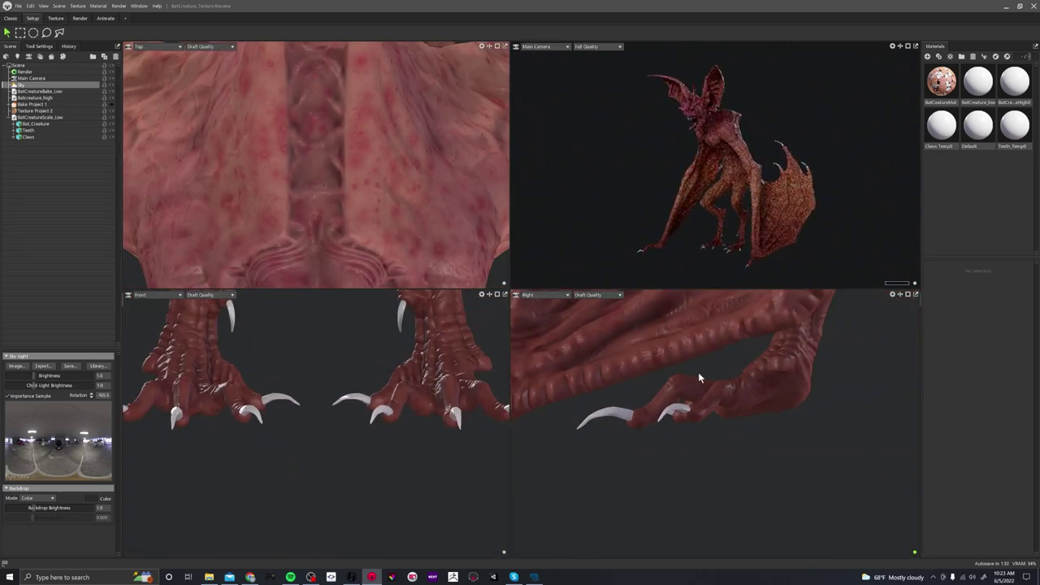
pyautogui.click(56, 22)
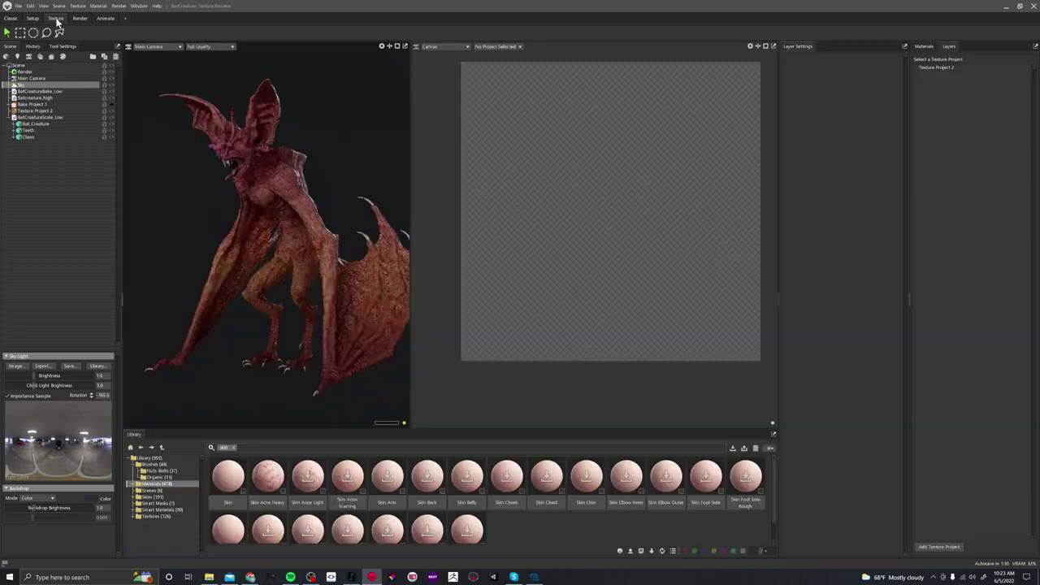
# Open Texture Project 2, widen the 3D view, and rename the pink Fill Layer 'Noise Fill Layer'.
pyautogui.click(935, 67)
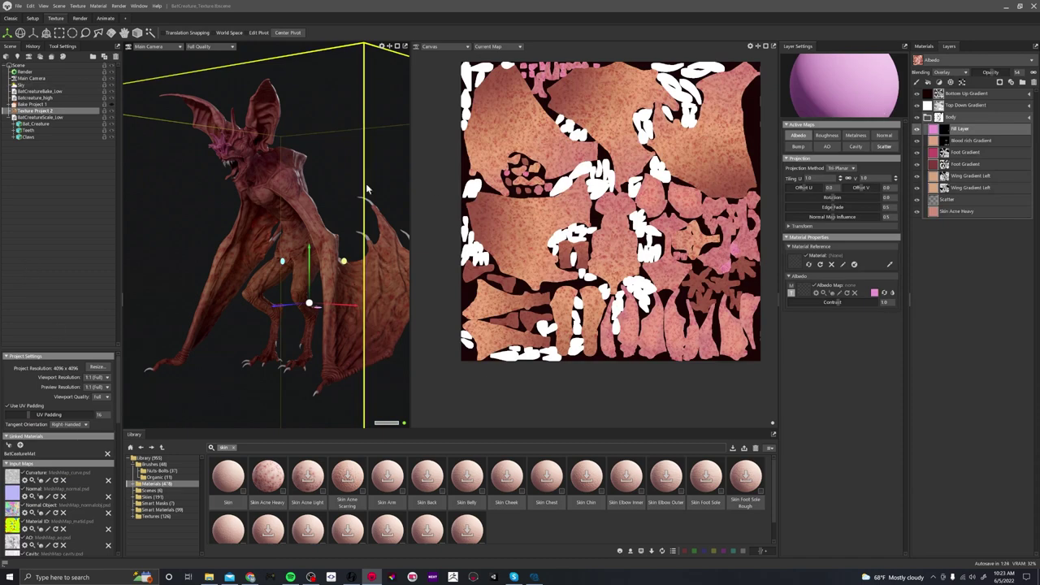
pyautogui.moveTo(417, 166); pyautogui.dragTo(534, 265)
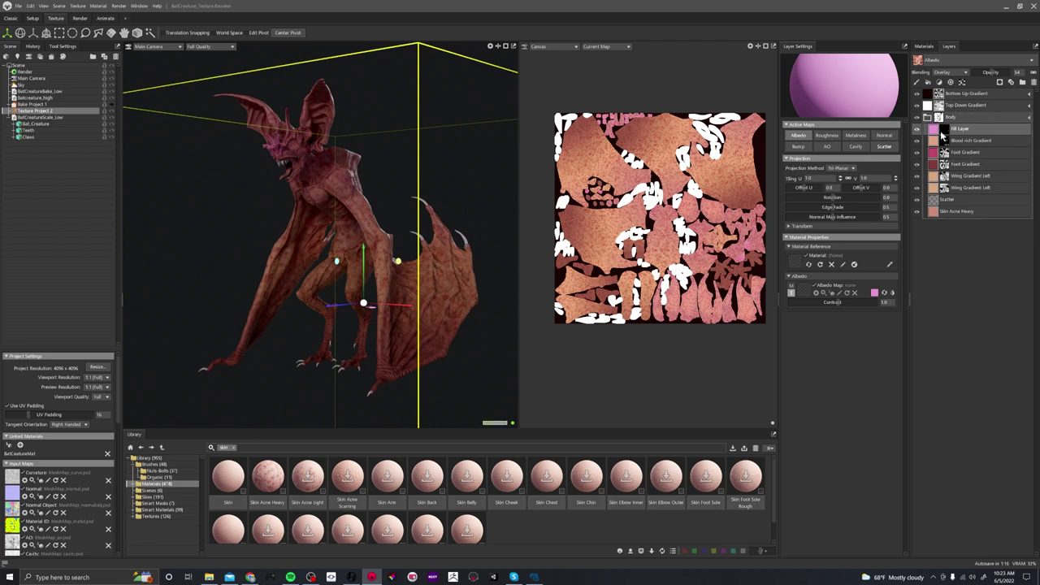
pyautogui.click(918, 131)
pyautogui.doubleClick(959, 129)
pyautogui.write('Noise Fill Layer')
pyautogui.press('Return')
pyautogui.scroll(4, 354, 275)
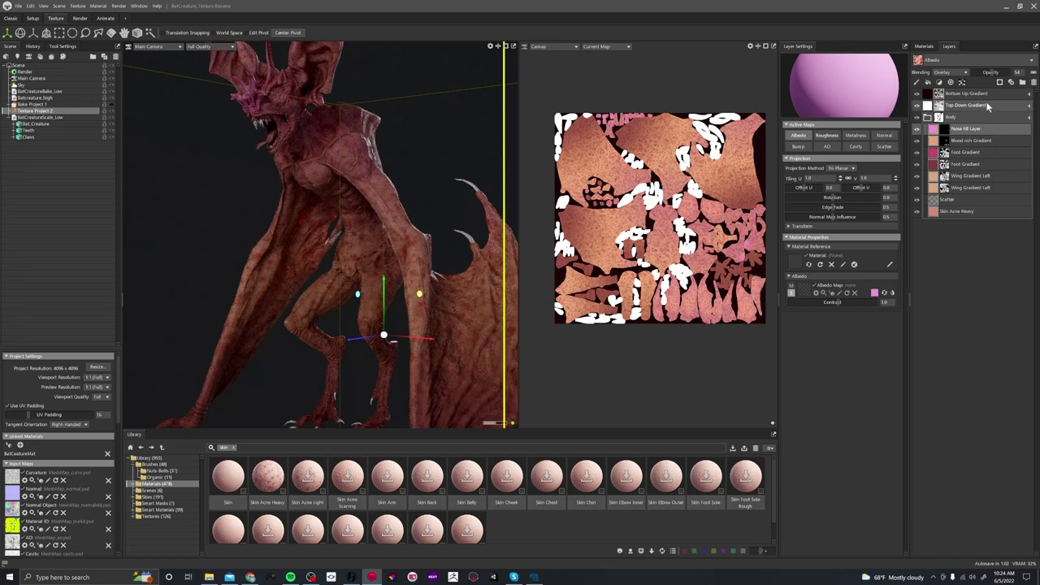
# Add a new albedo-only fill layer with a purple Albedo colour.
pyautogui.click(928, 84)
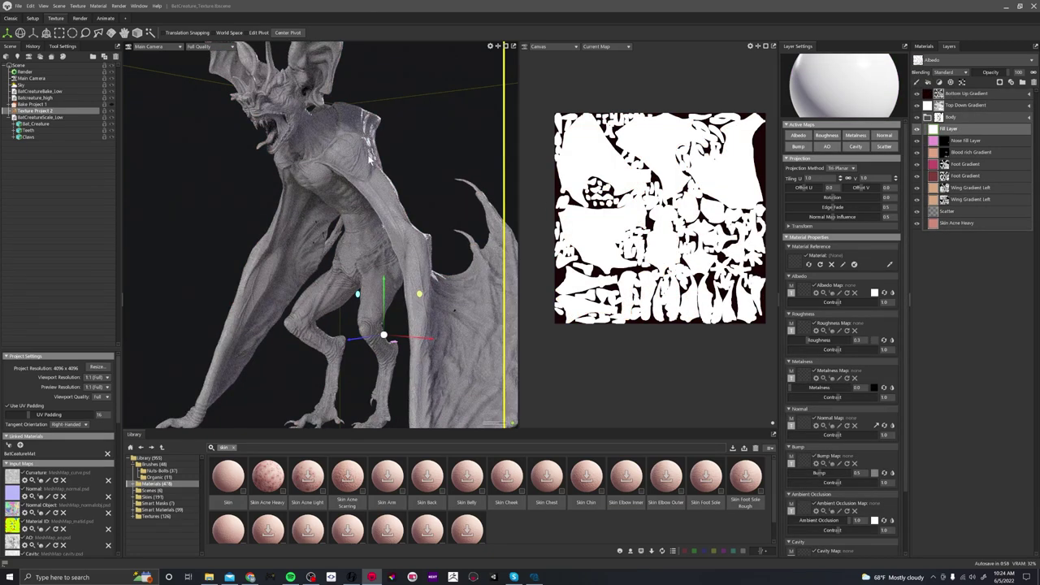
pyautogui.scroll(5, 381, 179)
pyautogui.scroll(-3, 409, 264)
pyautogui.click(809, 146)
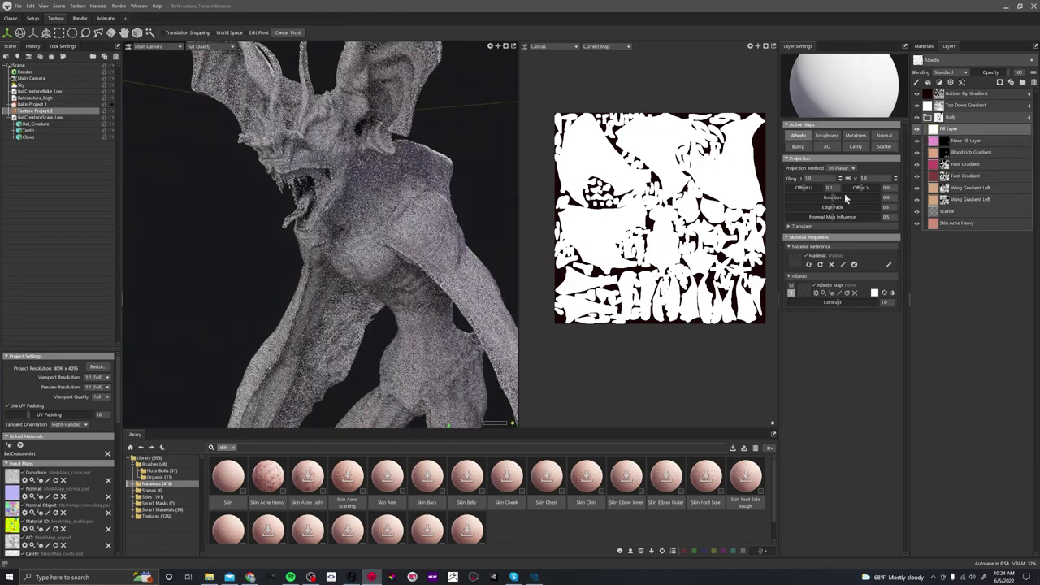
pyautogui.click(876, 293)
pyautogui.click(534, 272)
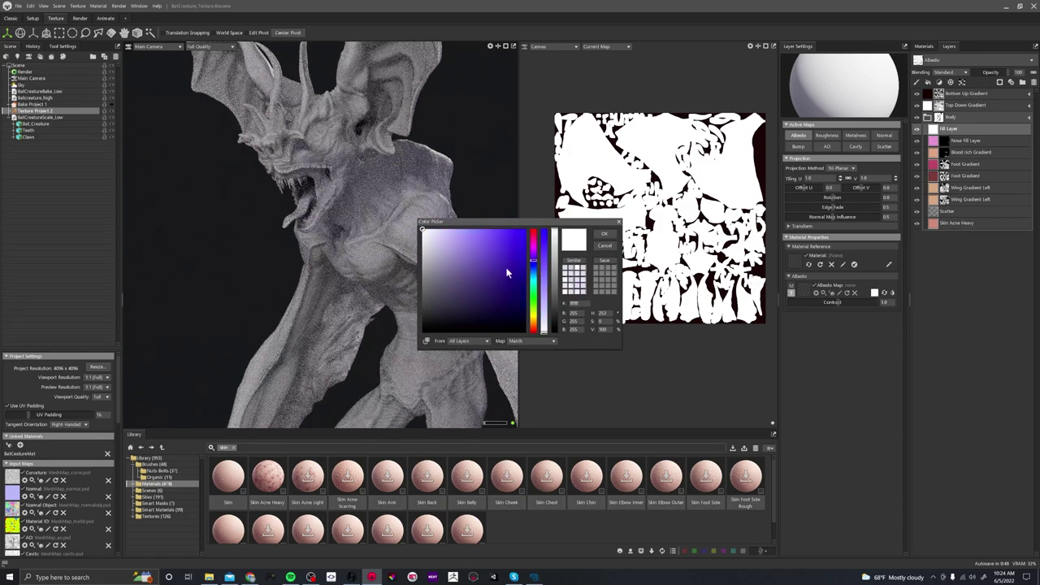
pyautogui.click(496, 269)
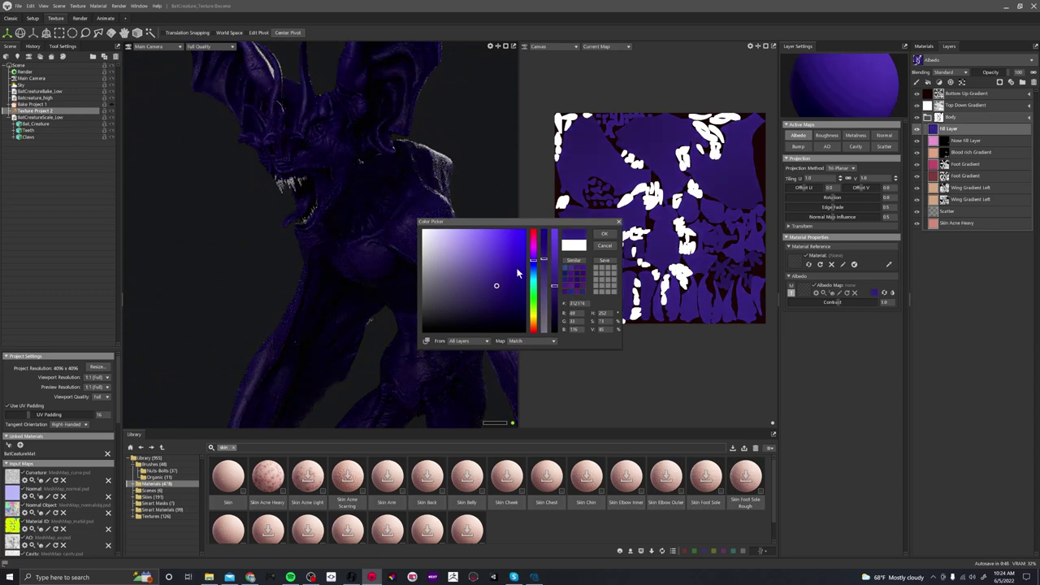
pyautogui.click(603, 234)
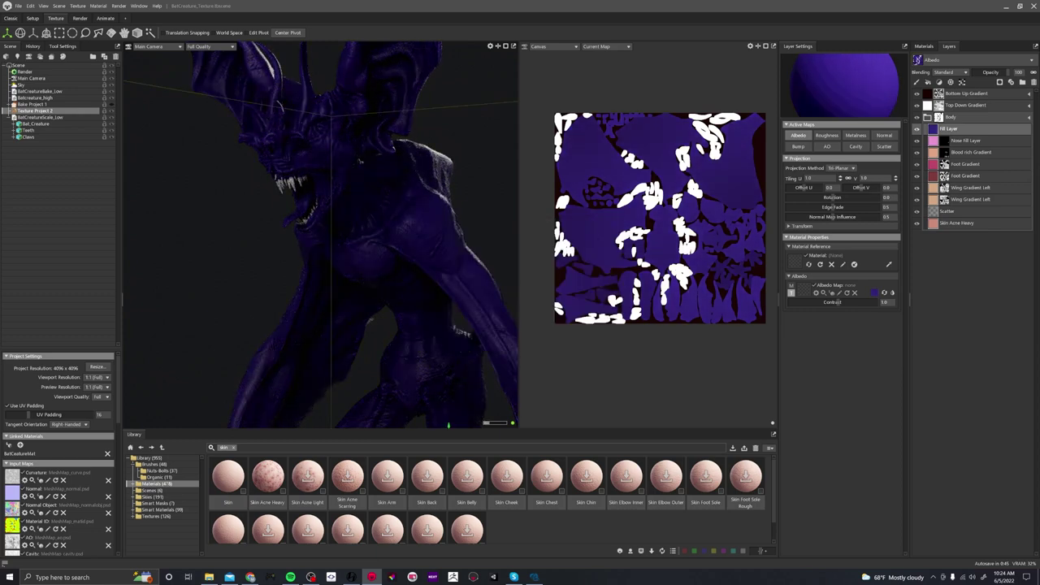
# Rename the purple layer Skin Breakup and give it a black Paint Mask.
pyautogui.doubleClick(945, 129)
pyautogui.write('Skin Breakup 1')
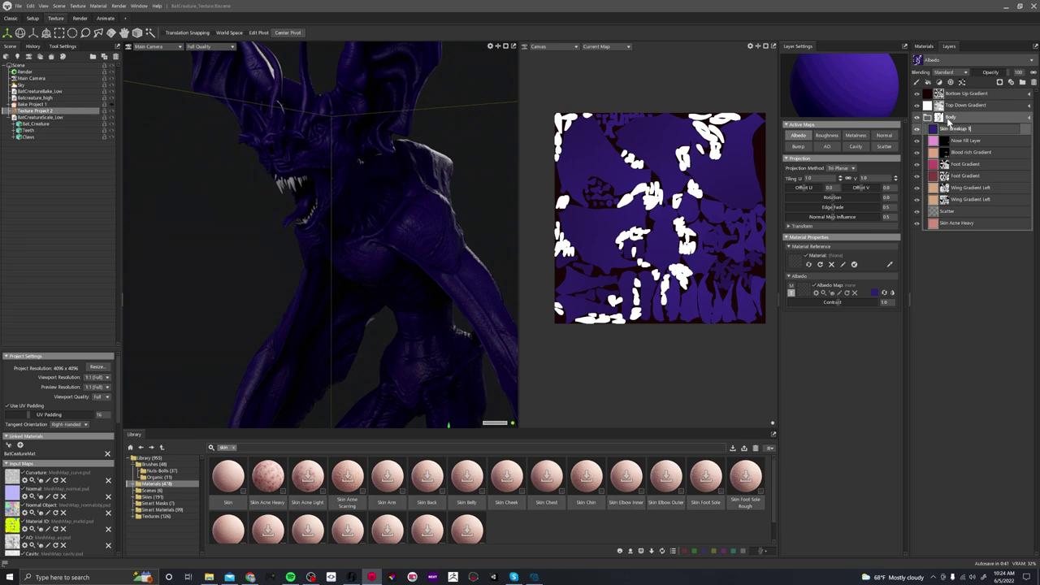
pyautogui.press('Return')
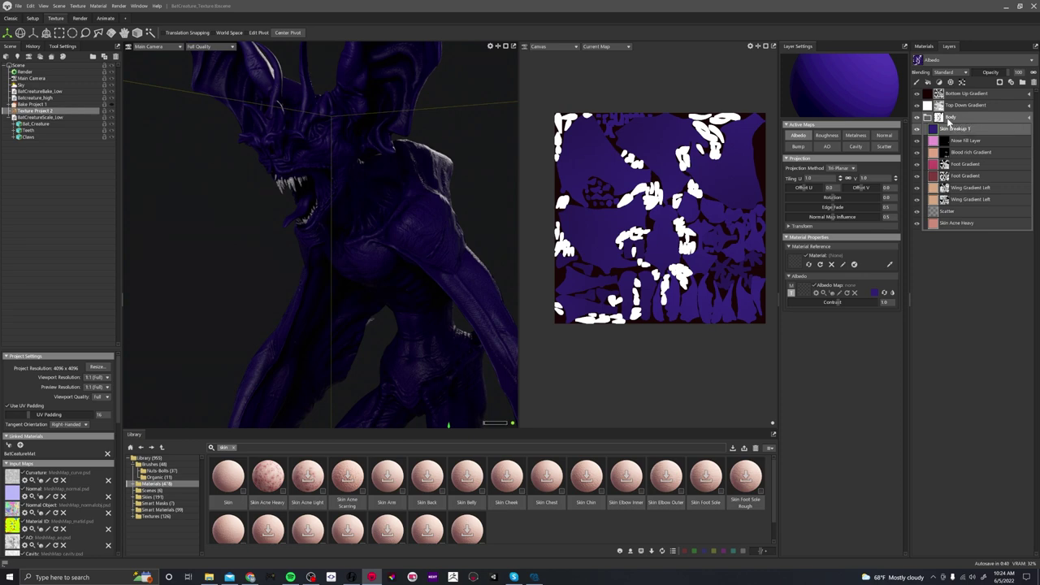
pyautogui.rightClick(937, 128)
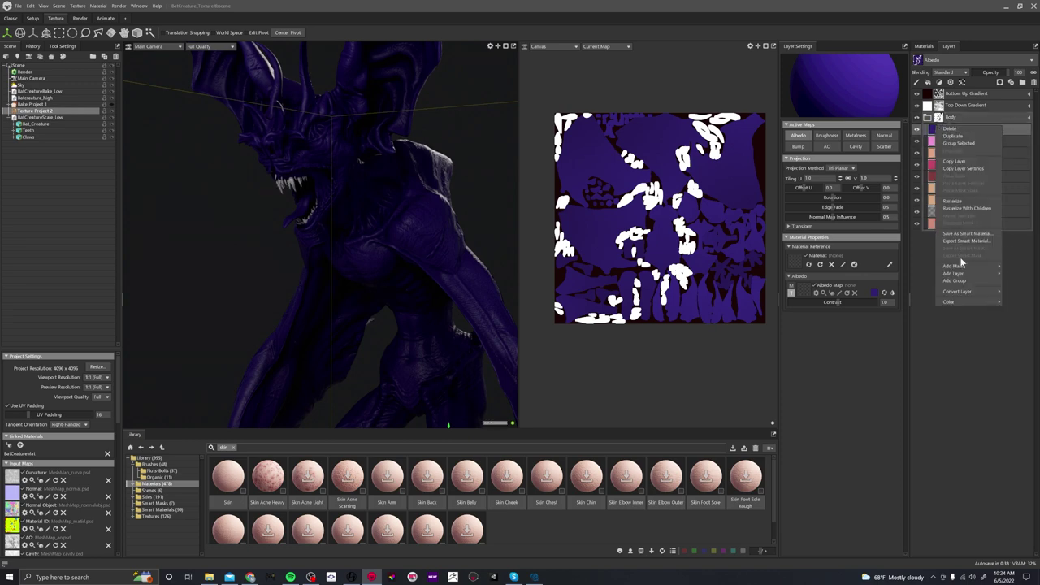
pyautogui.moveTo(962, 265)
pyautogui.click(911, 273)
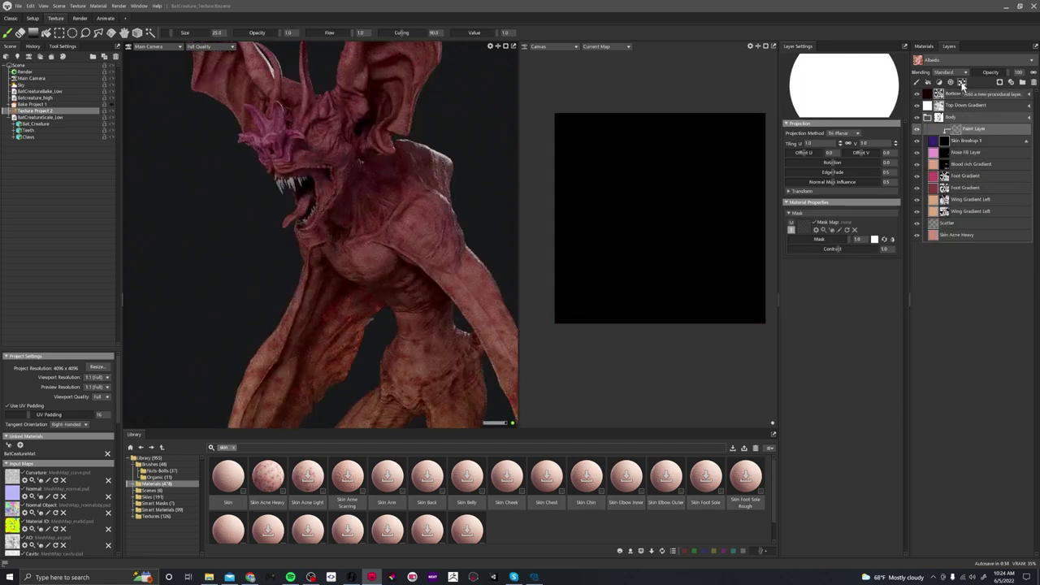
# Add a Perlin procedural layer to the Skin Breakup 1 mask and orbit to check the patches.
pyautogui.click(963, 84)
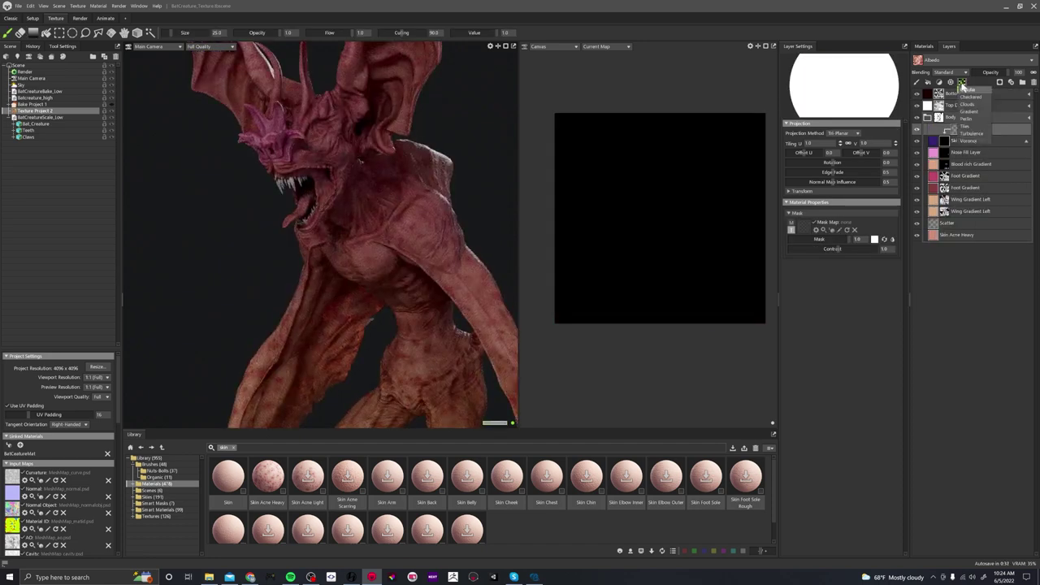
pyautogui.click(954, 83)
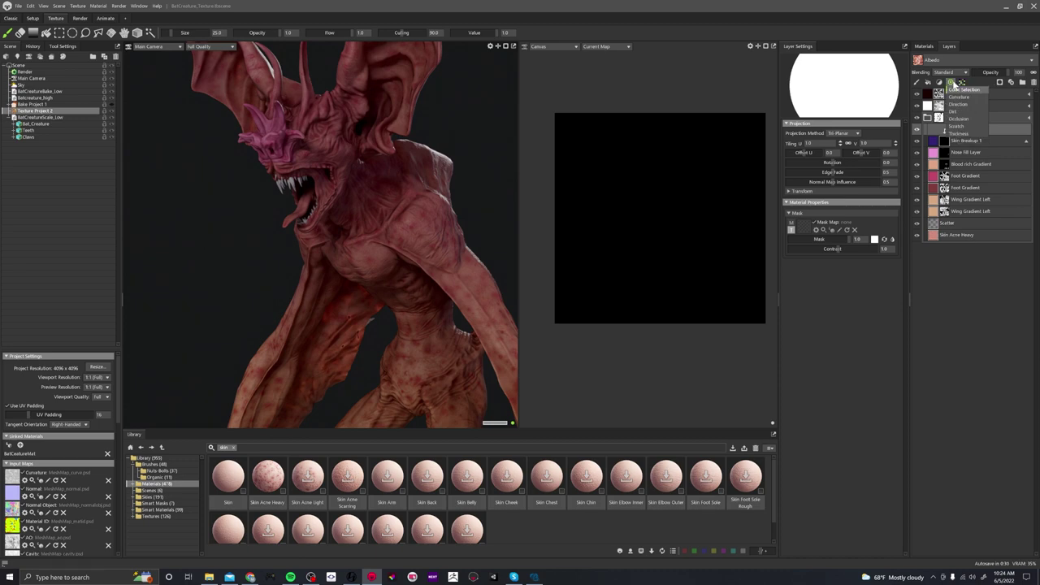
pyautogui.click(964, 84)
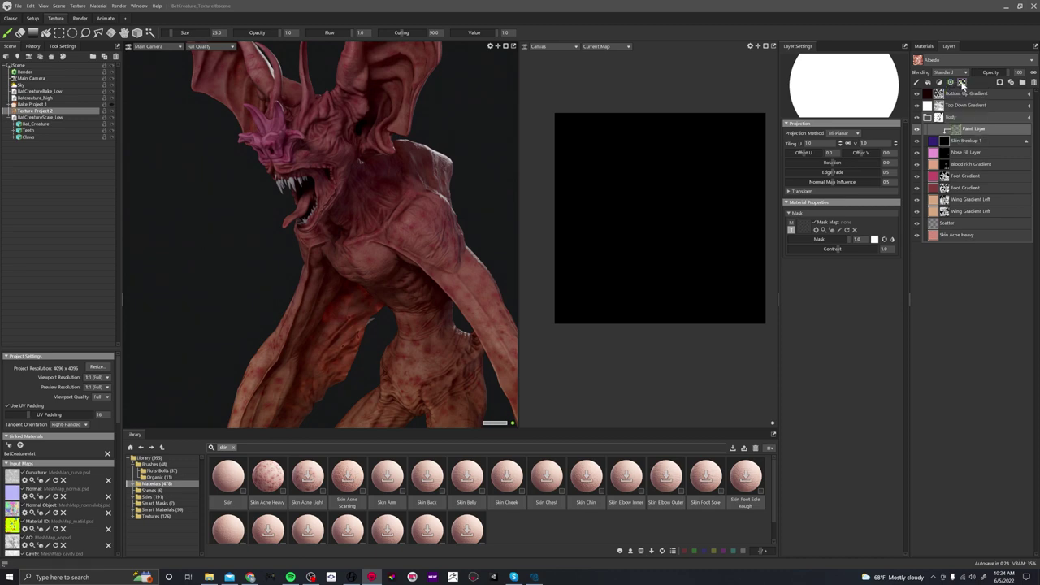
pyautogui.click(964, 85)
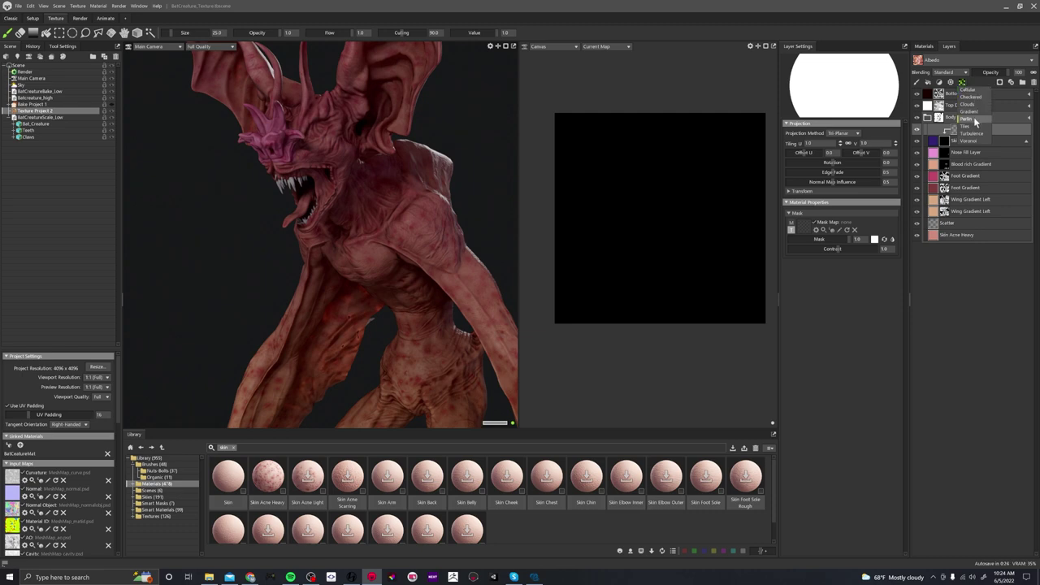
pyautogui.click(975, 119)
pyautogui.moveTo(428, 310); pyautogui.dragTo(400, 299)
pyautogui.scroll(-3, 365, 300)
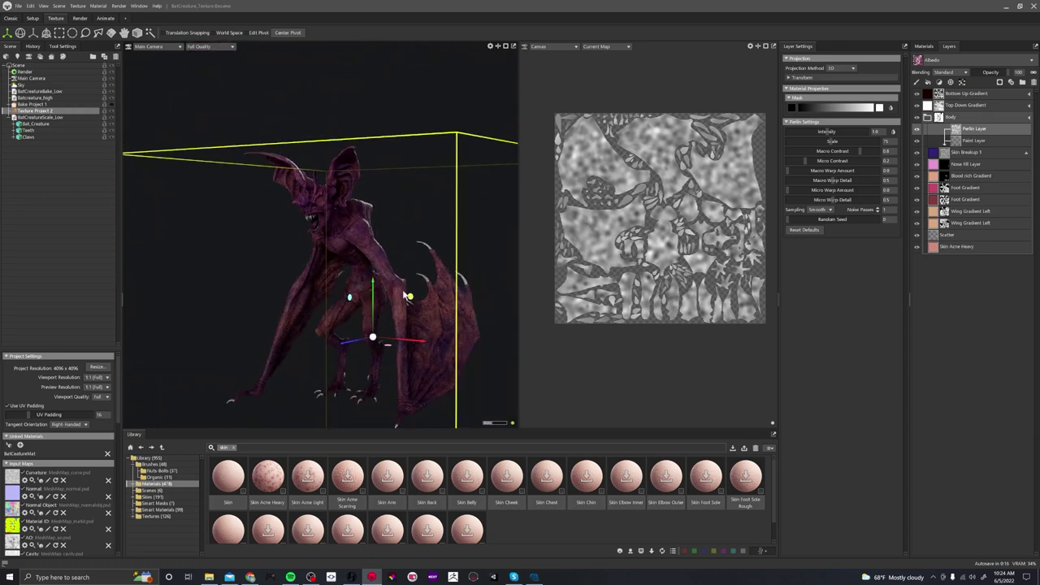
# Raise the Perlin noise Intensity to about 1.96.
pyautogui.scroll(5, 382, 325)
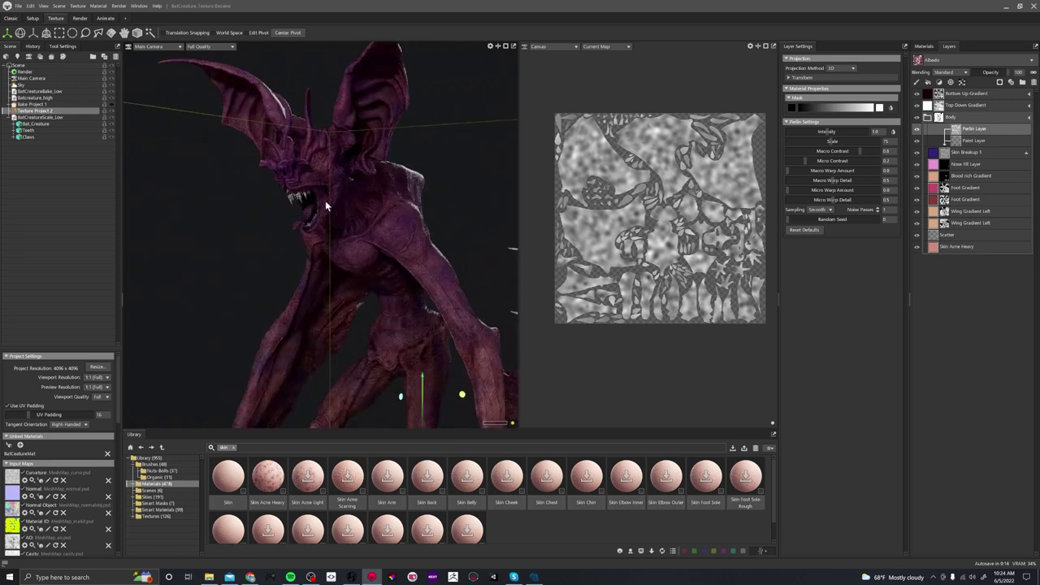
pyautogui.scroll(-4, 317, 220)
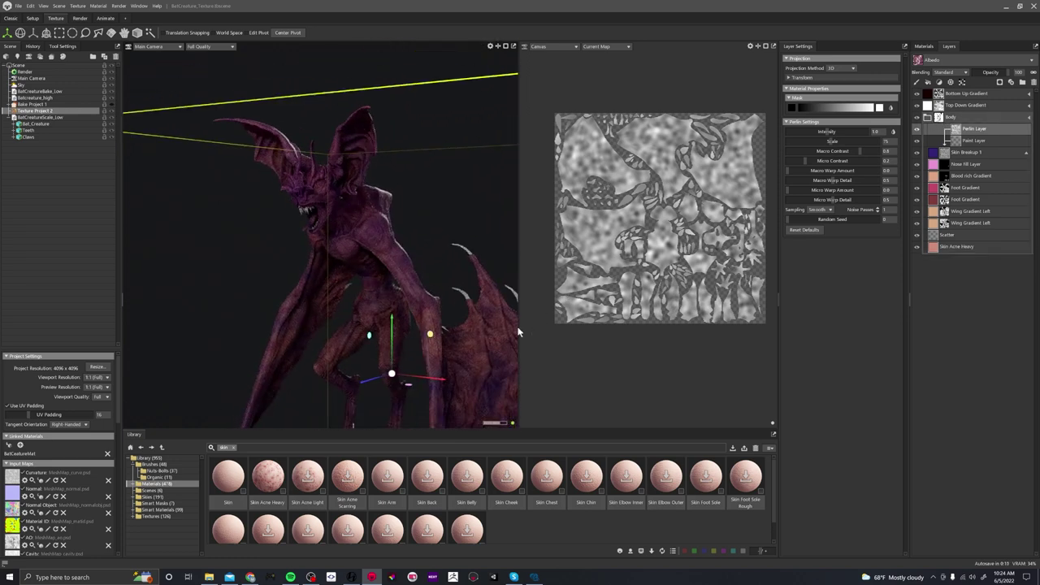
pyautogui.scroll(-3, 423, 303)
pyautogui.scroll(4, 426, 317)
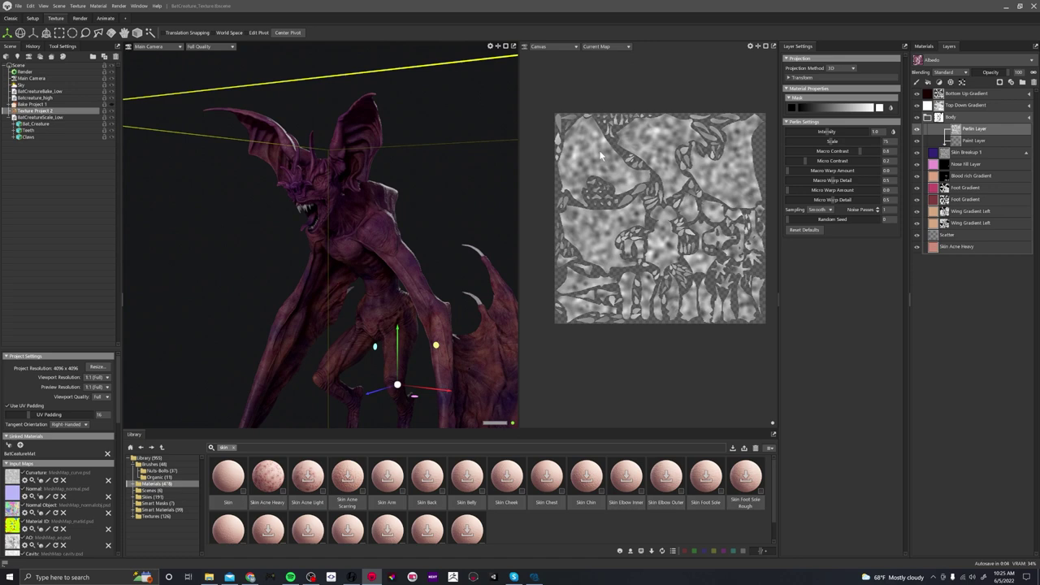
pyautogui.moveTo(829, 132); pyautogui.dragTo(834, 136)
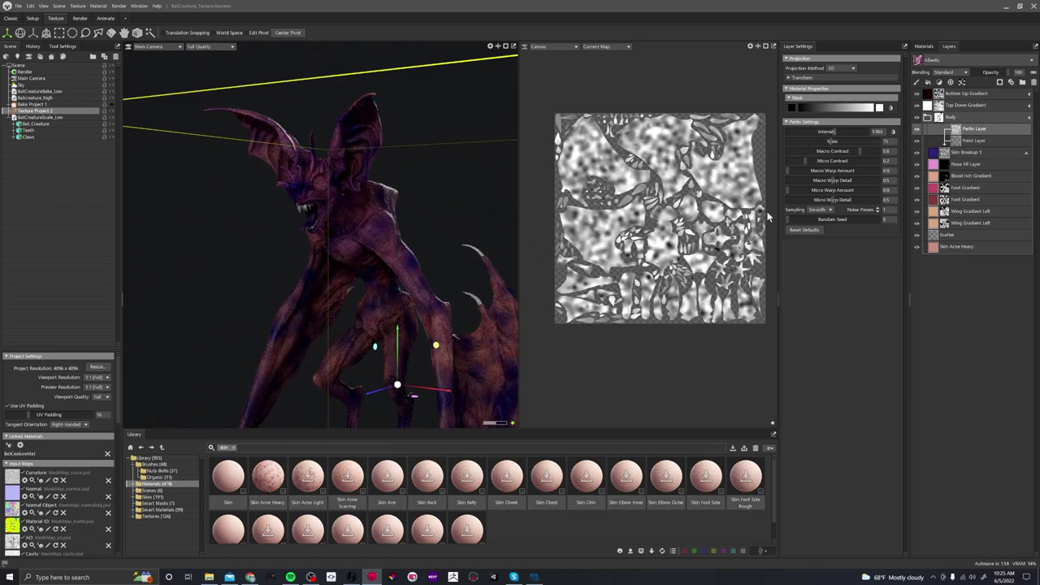
# Increase the Perlin Scale to about 2168 for a fine grainy breakup, checking the head and torso.
pyautogui.moveTo(836, 142); pyautogui.dragTo(855, 141)
pyautogui.scroll(6, 368, 350)
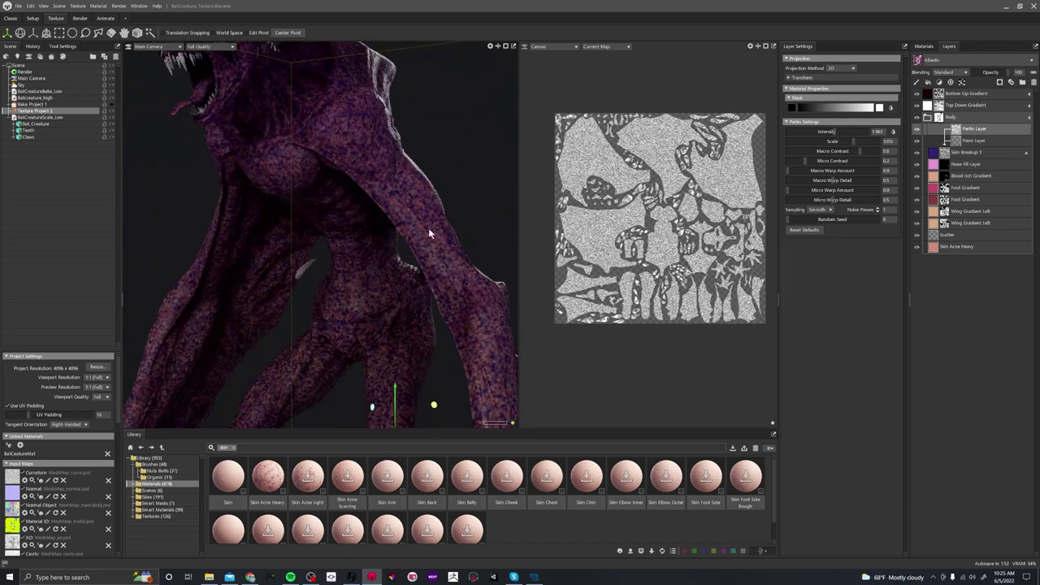
pyautogui.moveTo(848, 140); pyautogui.dragTo(860, 141)
pyautogui.scroll(-5, 413, 181)
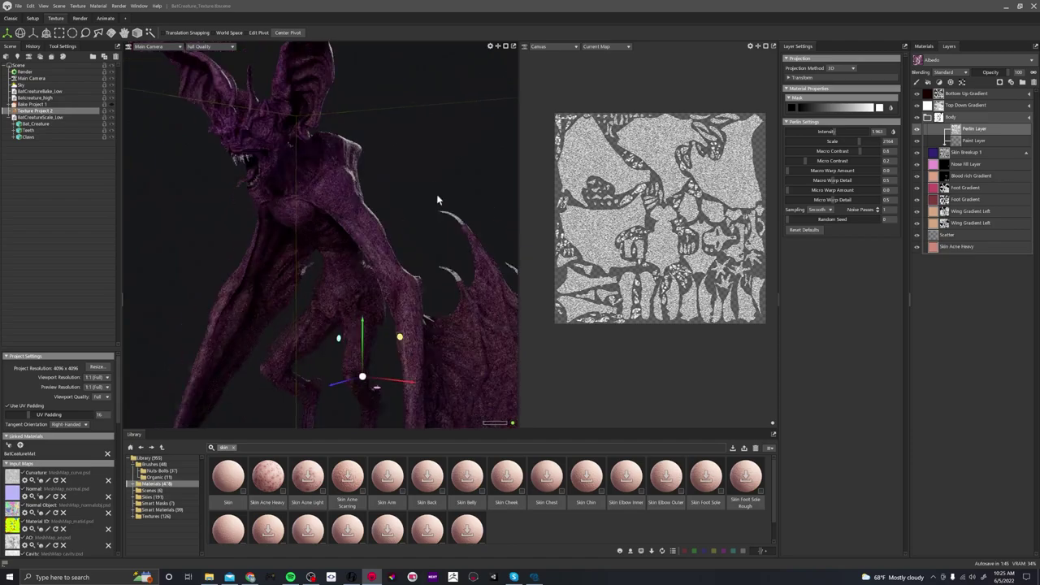
pyautogui.scroll(3, 438, 195)
pyautogui.scroll(3, 476, 274)
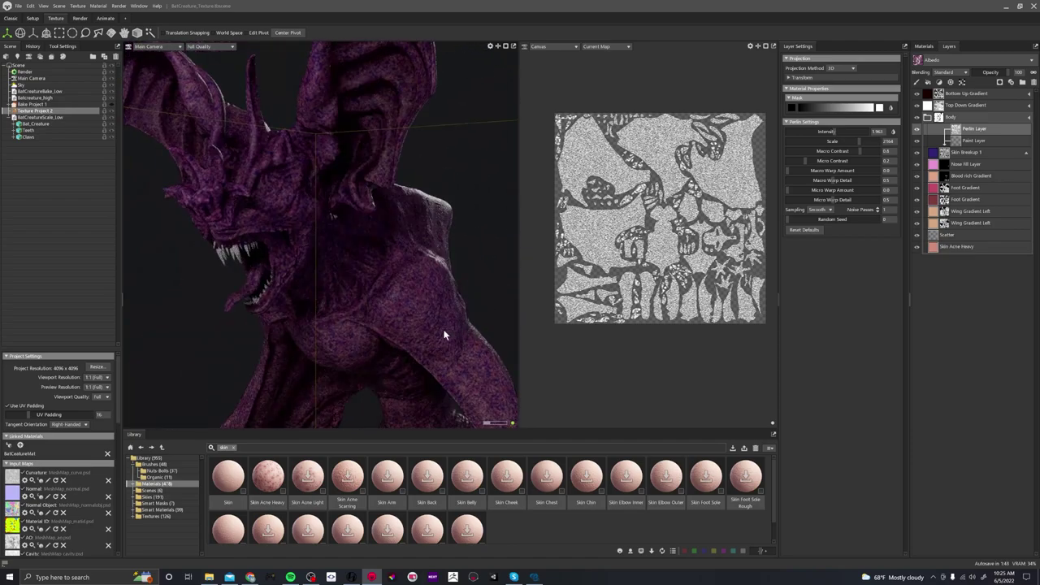
pyautogui.scroll(5, 443, 334)
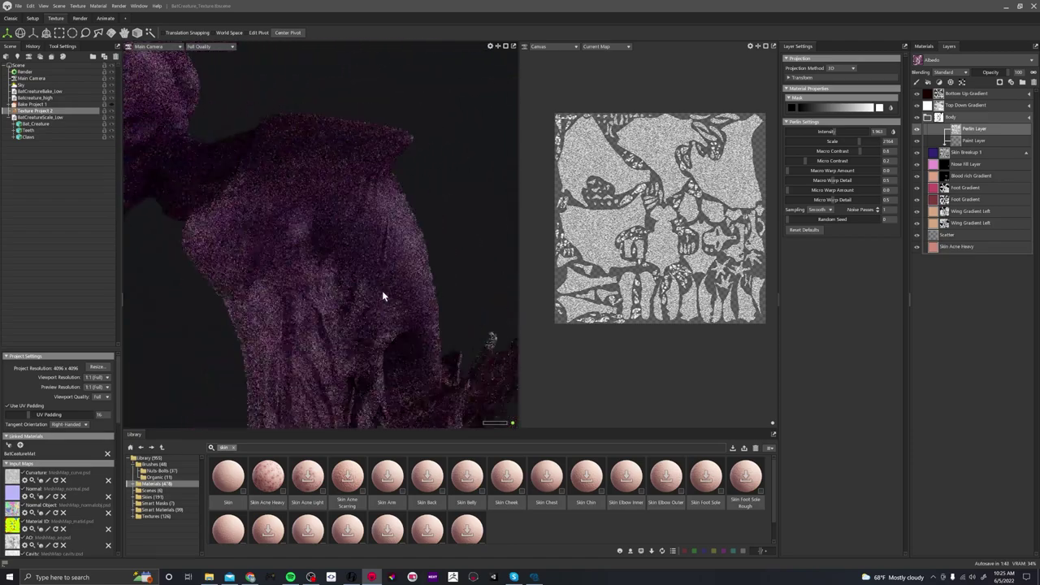
pyautogui.scroll(-4, 389, 260)
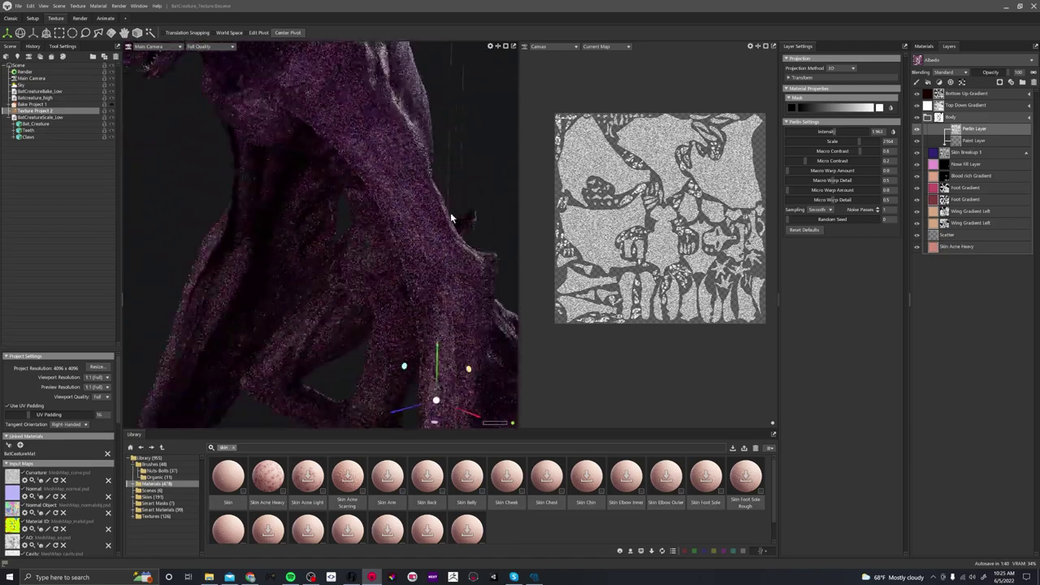
pyautogui.moveTo(455, 269); pyautogui.dragTo(429, 253)
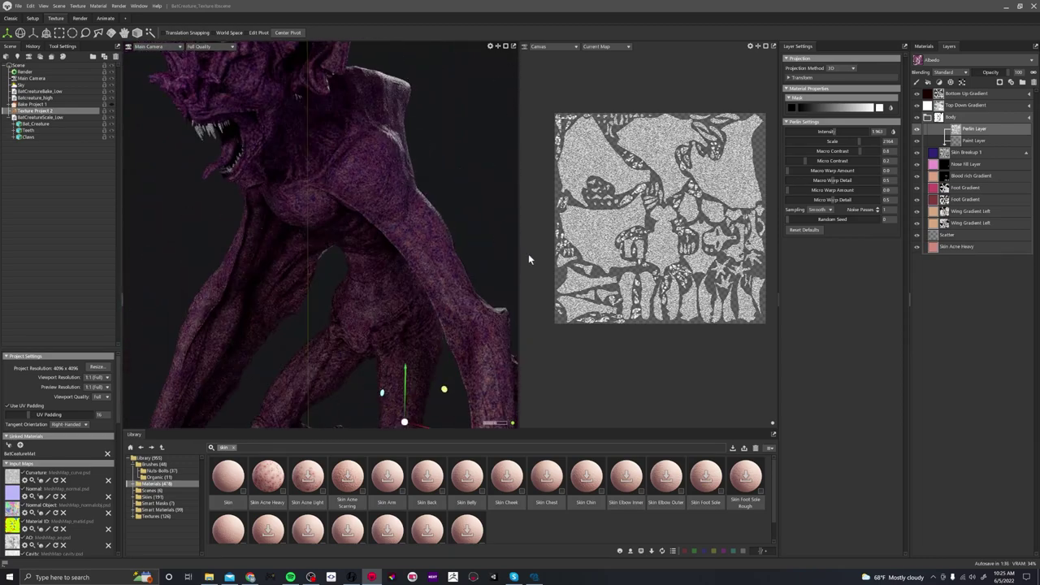
# Try Overlay, Lighten and Linear Burn blending on the Skin Breakup 1 layer.
pyautogui.click(935, 153)
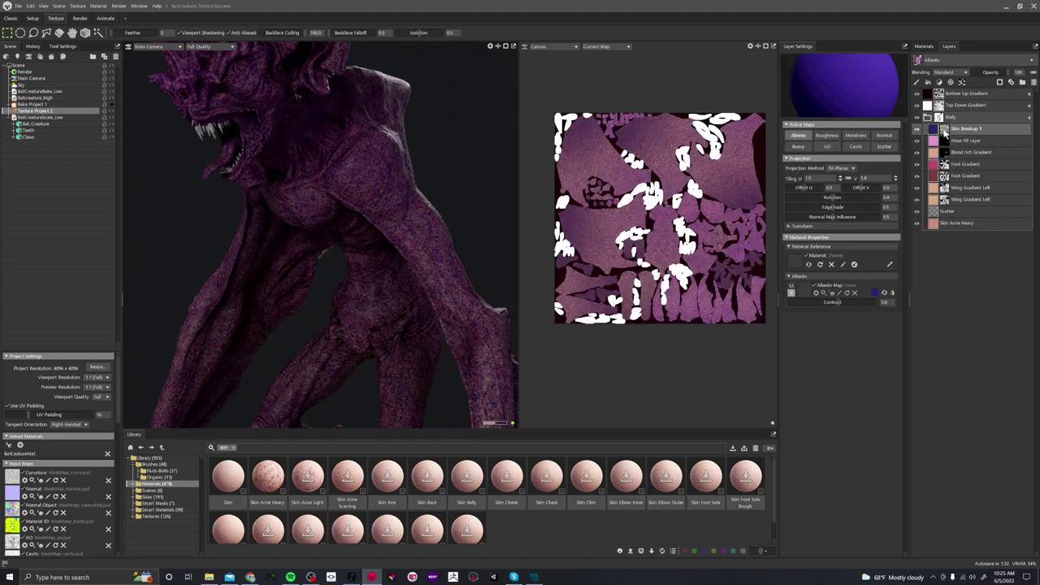
pyautogui.click(963, 73)
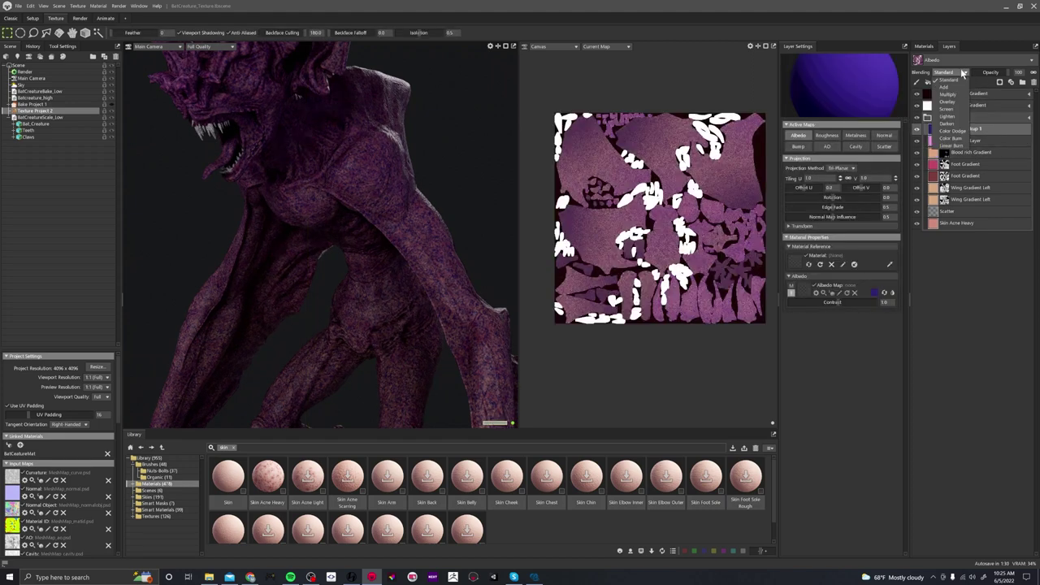
pyautogui.click(949, 101)
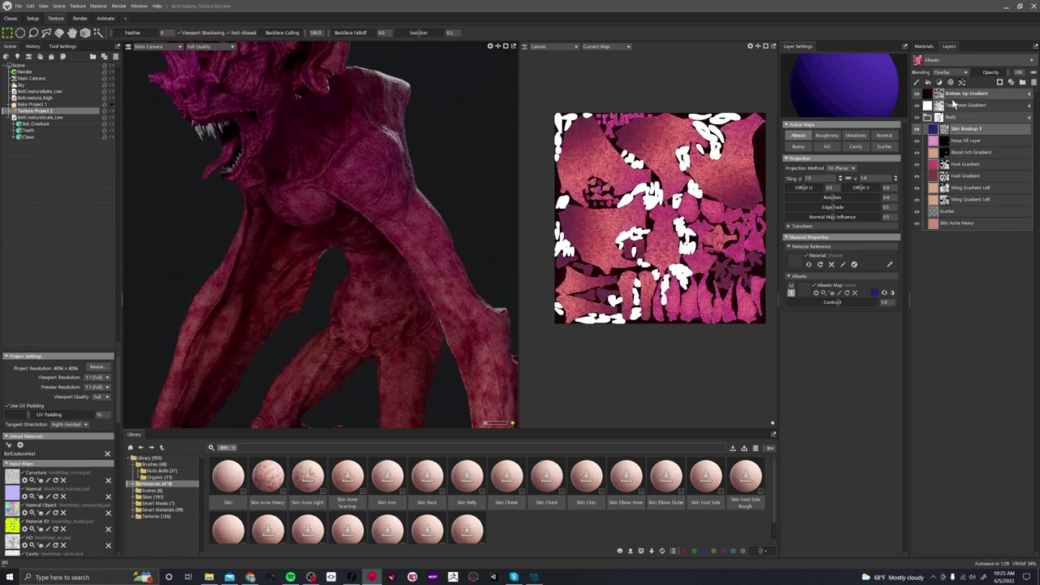
pyautogui.click(951, 72)
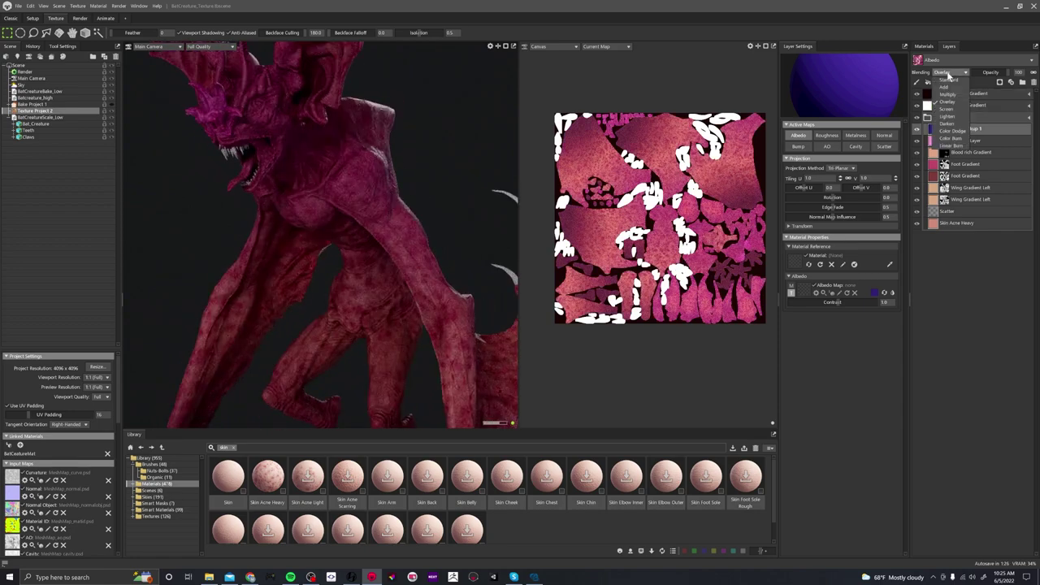
pyautogui.click(948, 116)
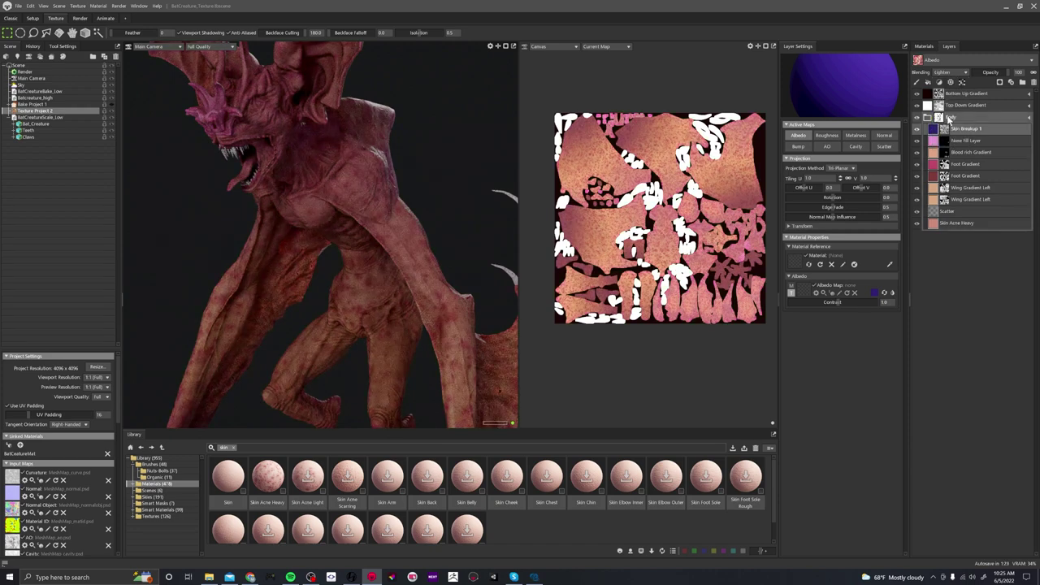
pyautogui.click(947, 73)
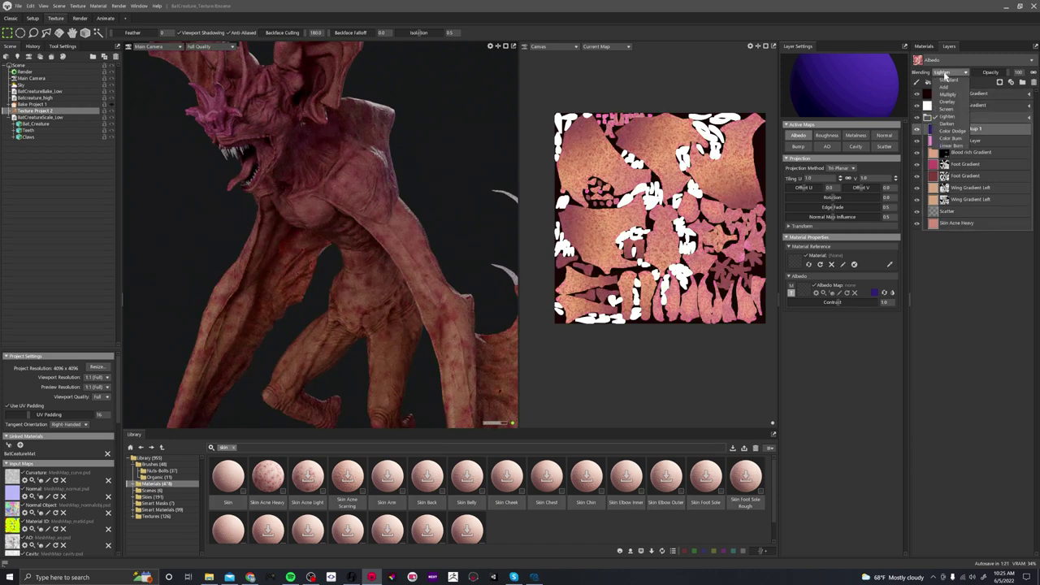
pyautogui.click(951, 145)
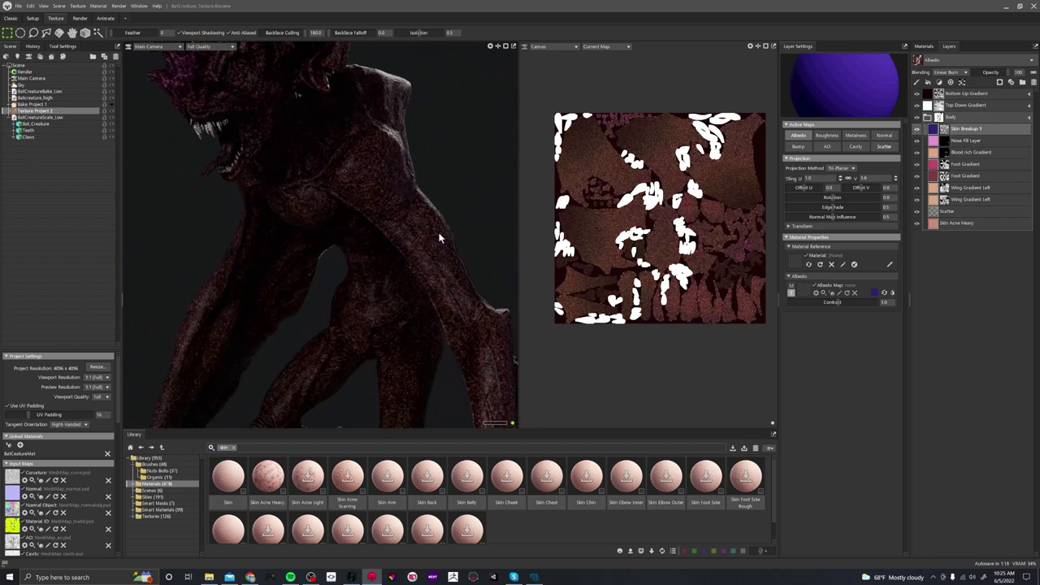
# Try Screen blending, settle back on Standard, then select the layer's Perlin mask.
pyautogui.click(950, 73)
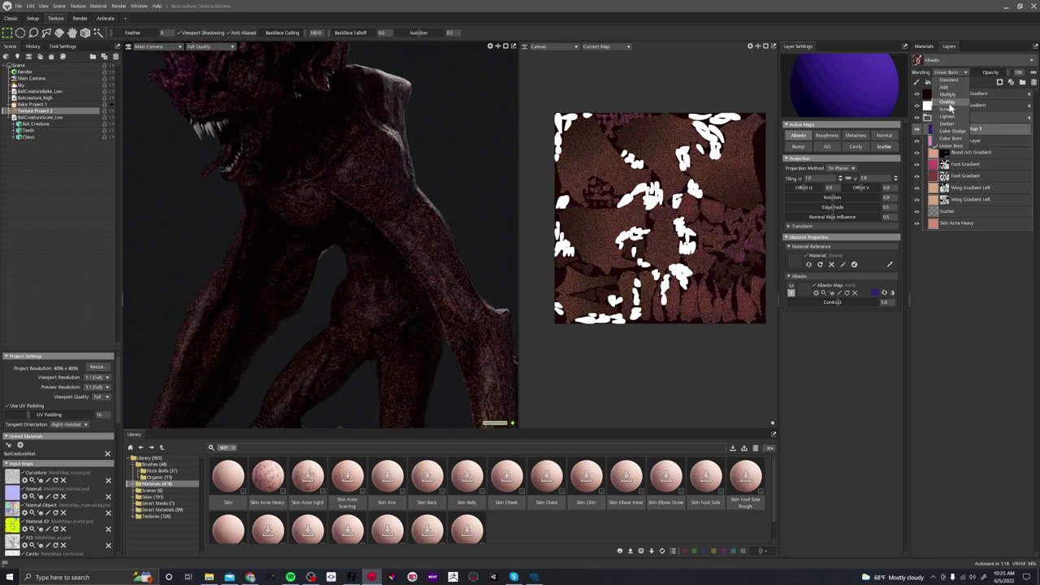
pyautogui.click(948, 109)
pyautogui.click(947, 73)
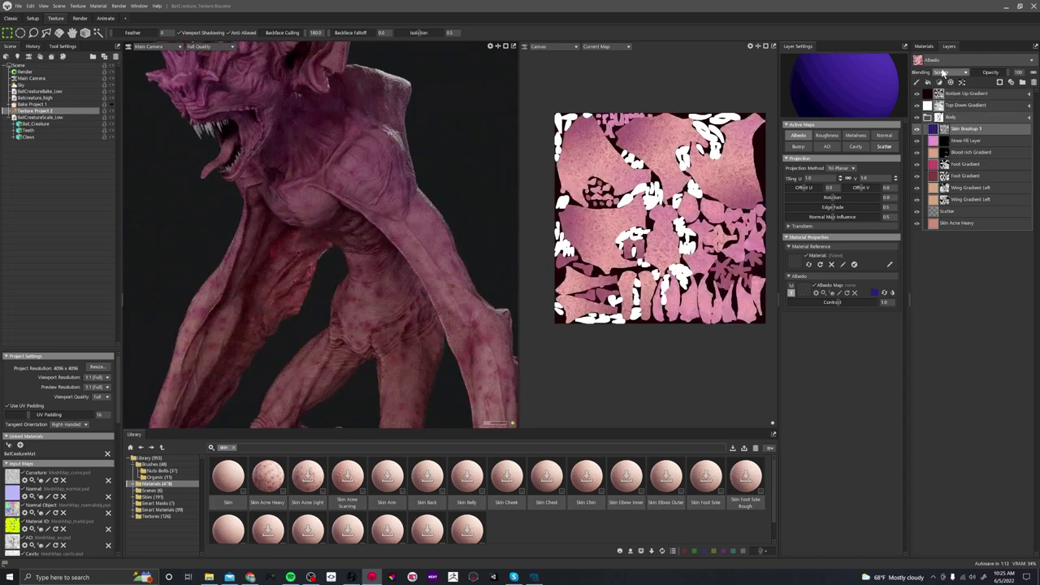
pyautogui.click(947, 81)
pyautogui.moveTo(432, 232)
pyautogui.mouseDown()
pyautogui.moveTo(386, 210)
pyautogui.moveTo(401, 196)
pyautogui.moveTo(388, 205)
pyautogui.mouseUp()
pyautogui.scroll(2, 388, 202)
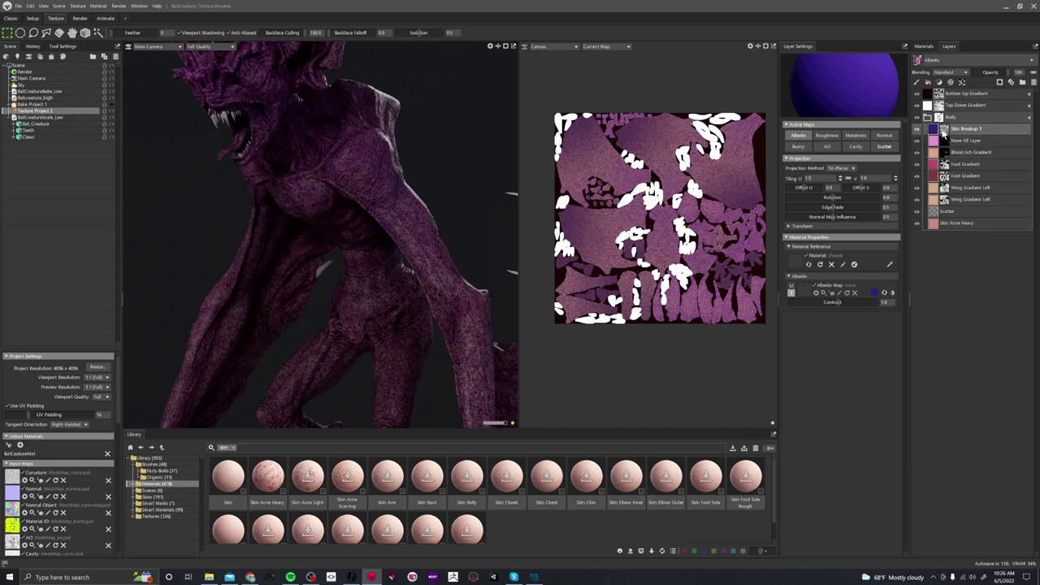
pyautogui.click(945, 131)
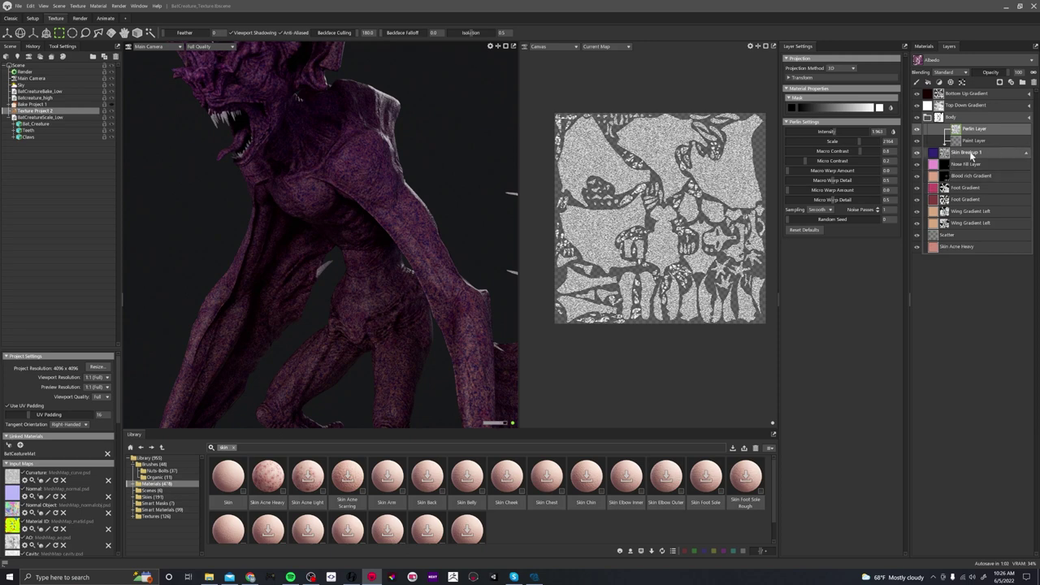
# Lower the mask's Perlin noise Intensity to about 1.6 for subtler speckling.
pyautogui.scroll(5, 377, 232)
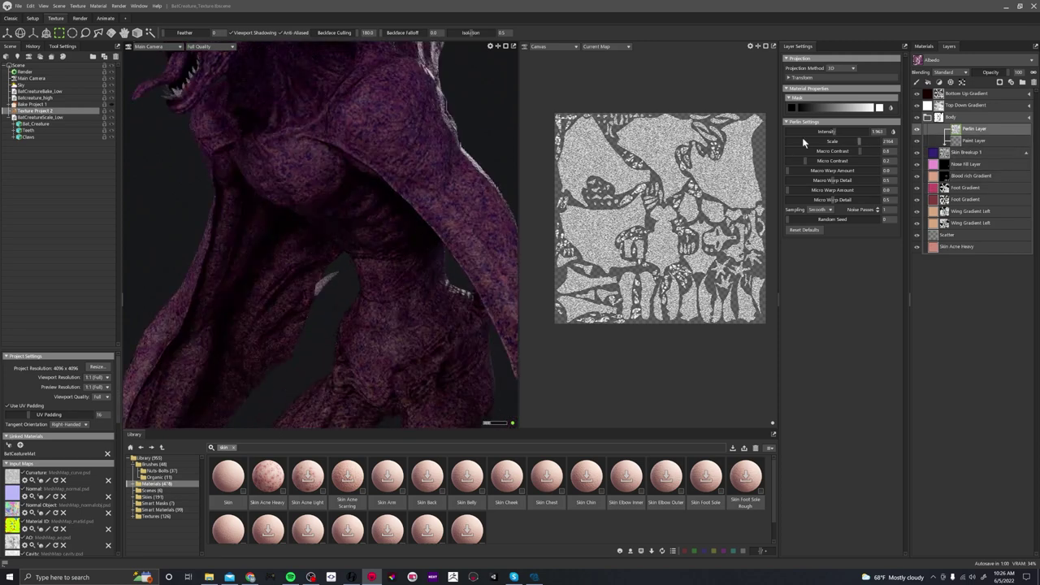
pyautogui.moveTo(836, 132); pyautogui.dragTo(828, 132)
pyautogui.moveTo(403, 144); pyautogui.dragTo(365, 204)
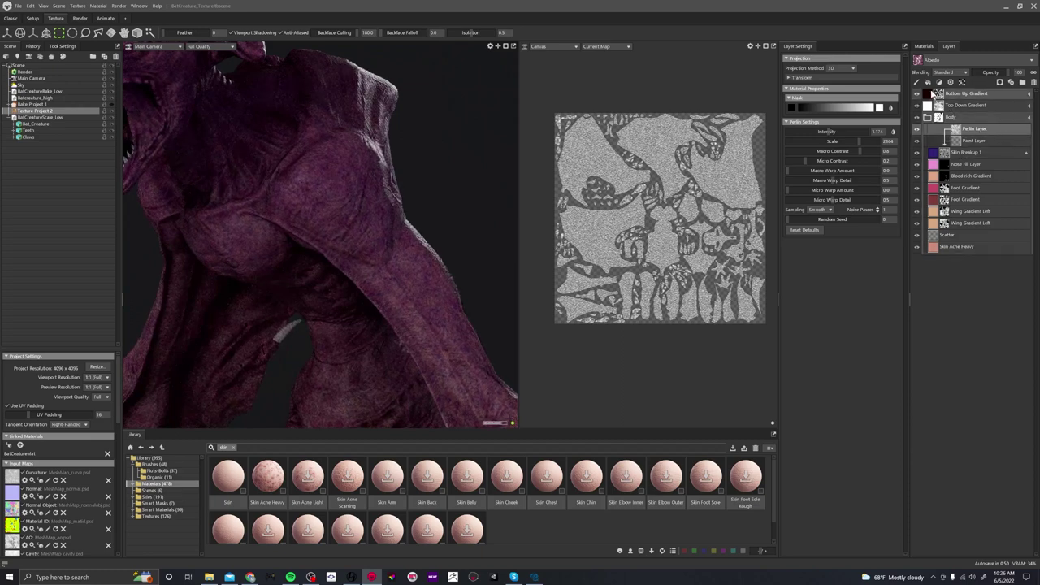
pyautogui.moveTo(832, 135); pyautogui.dragTo(831, 132)
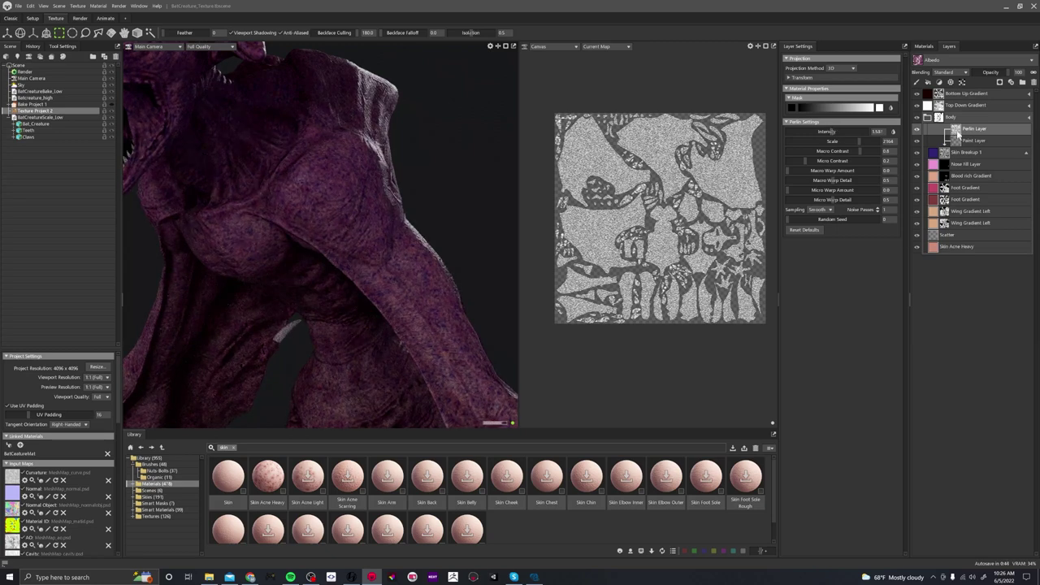
# Add a Blur layer with 1 px radius to the mask, then reselect Skin Breakup 1.
pyautogui.click(940, 84)
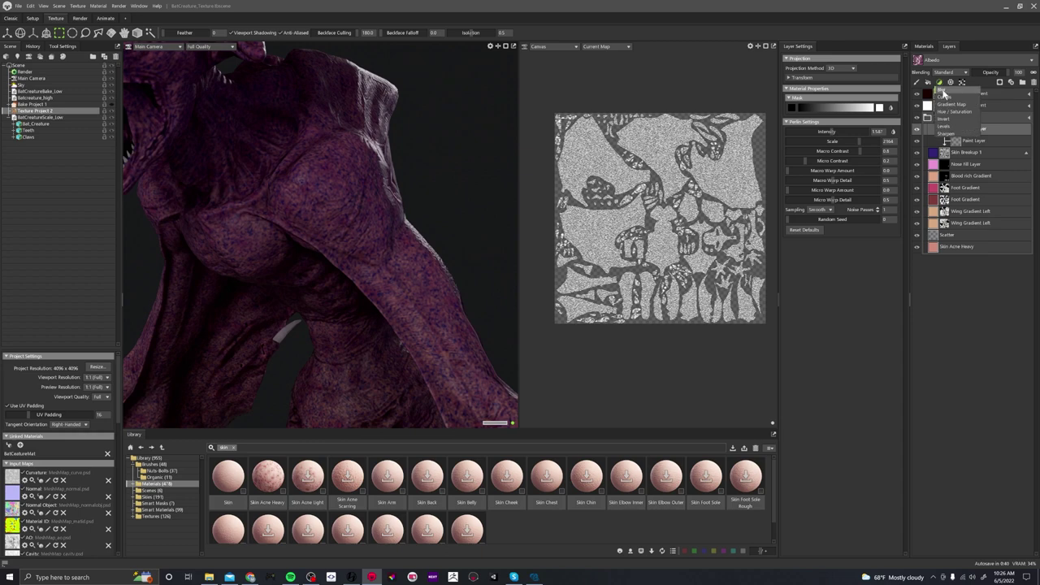
pyautogui.click(943, 90)
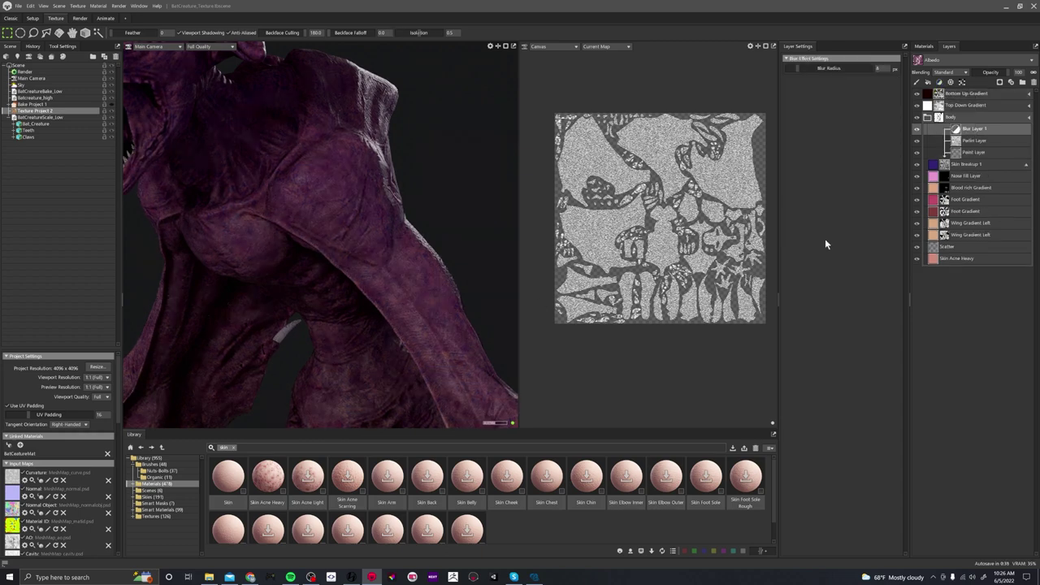
pyautogui.moveTo(800, 68); pyautogui.dragTo(792, 68)
pyautogui.click(1028, 119)
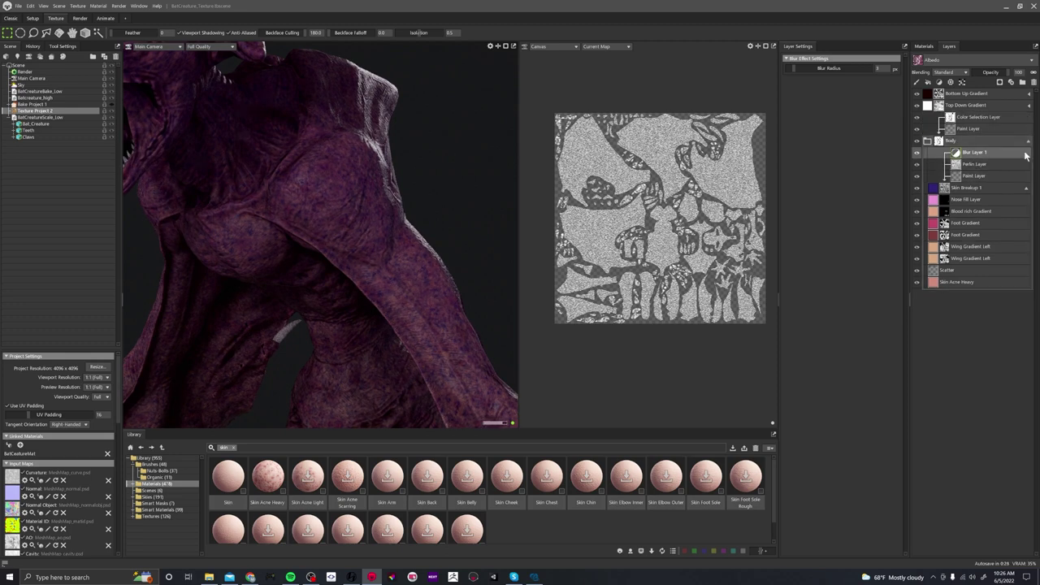
pyautogui.click(1024, 190)
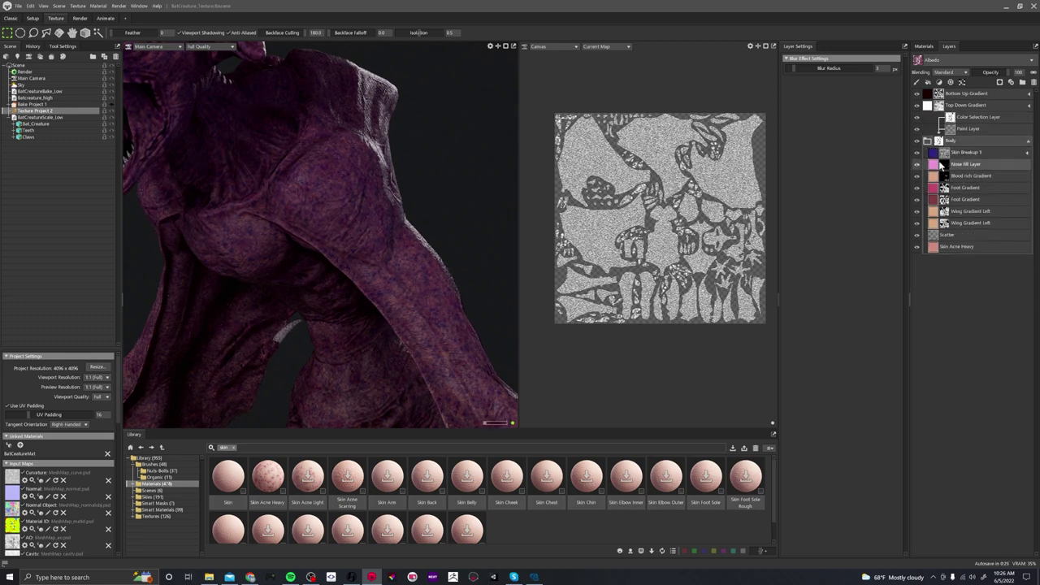
pyautogui.scroll(3, 398, 251)
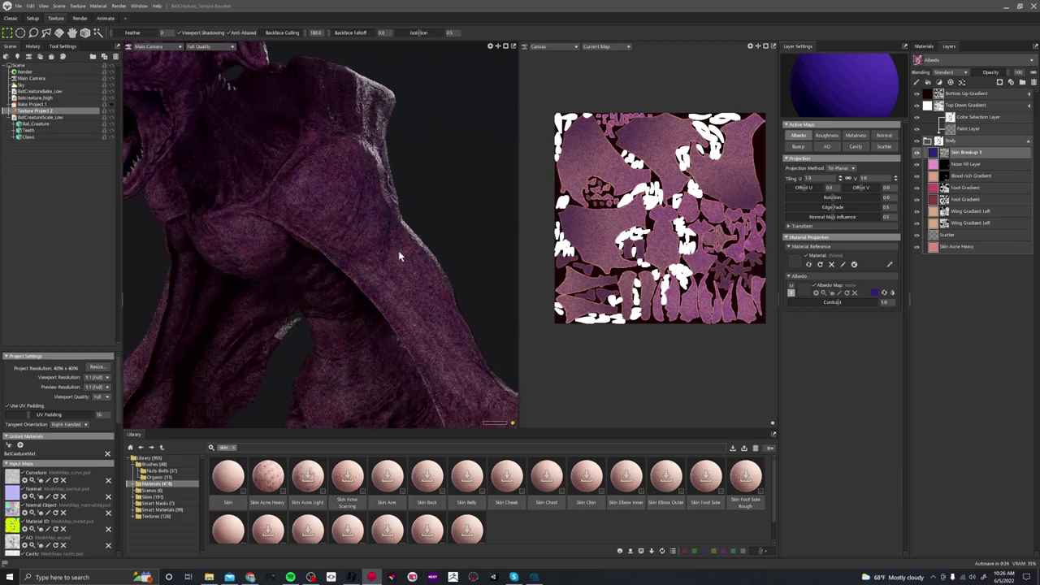